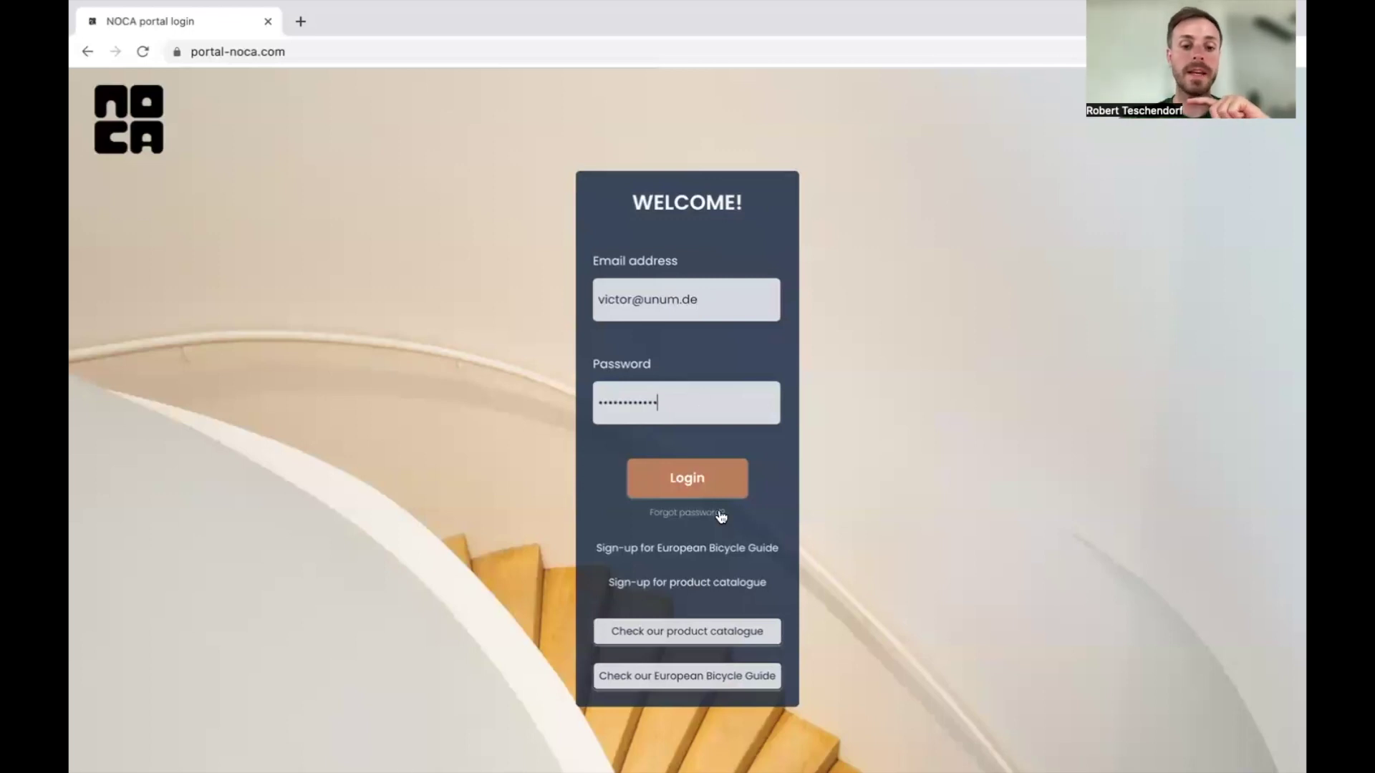
# Log in and open My suppliers, listing NOCA mobility GmbH and SUPPLIER TEST
pyautogui.click(702, 484)
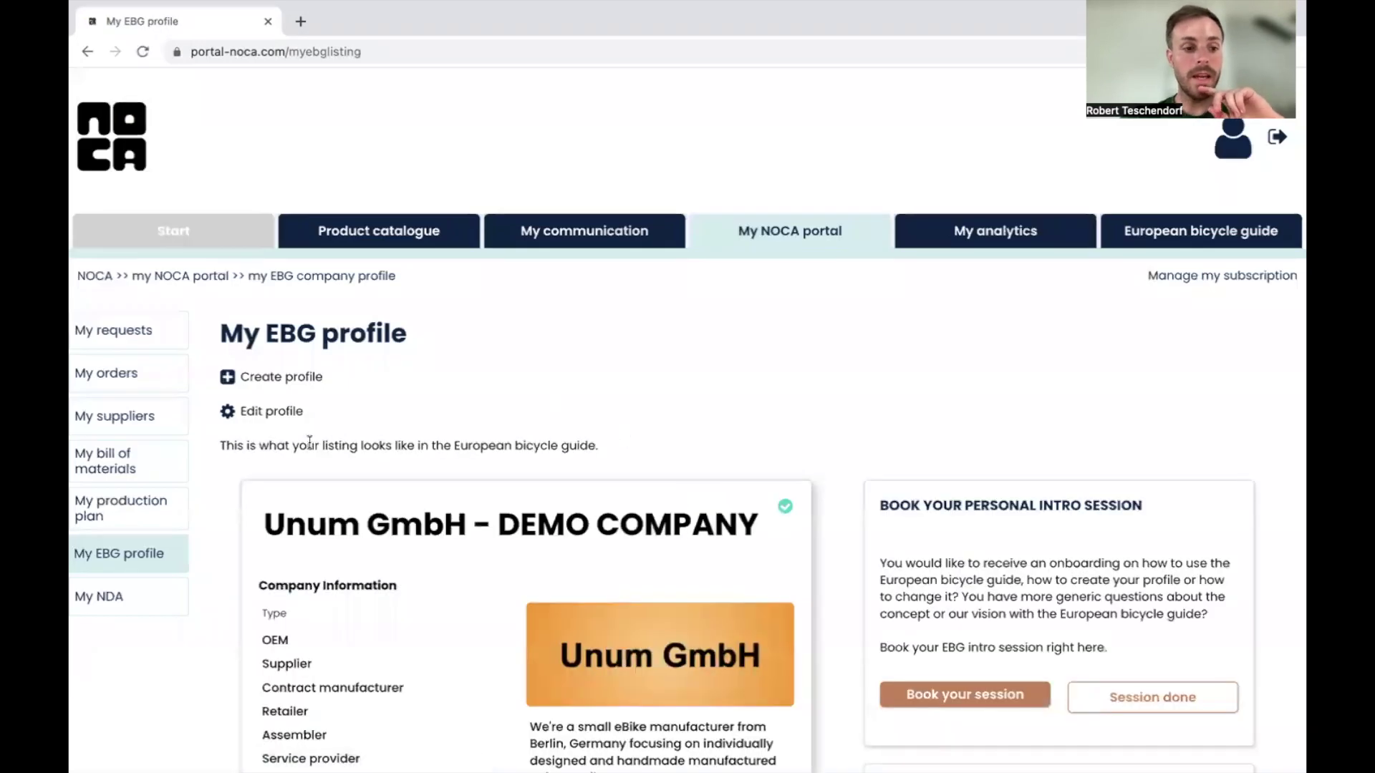
pyautogui.click(142, 427)
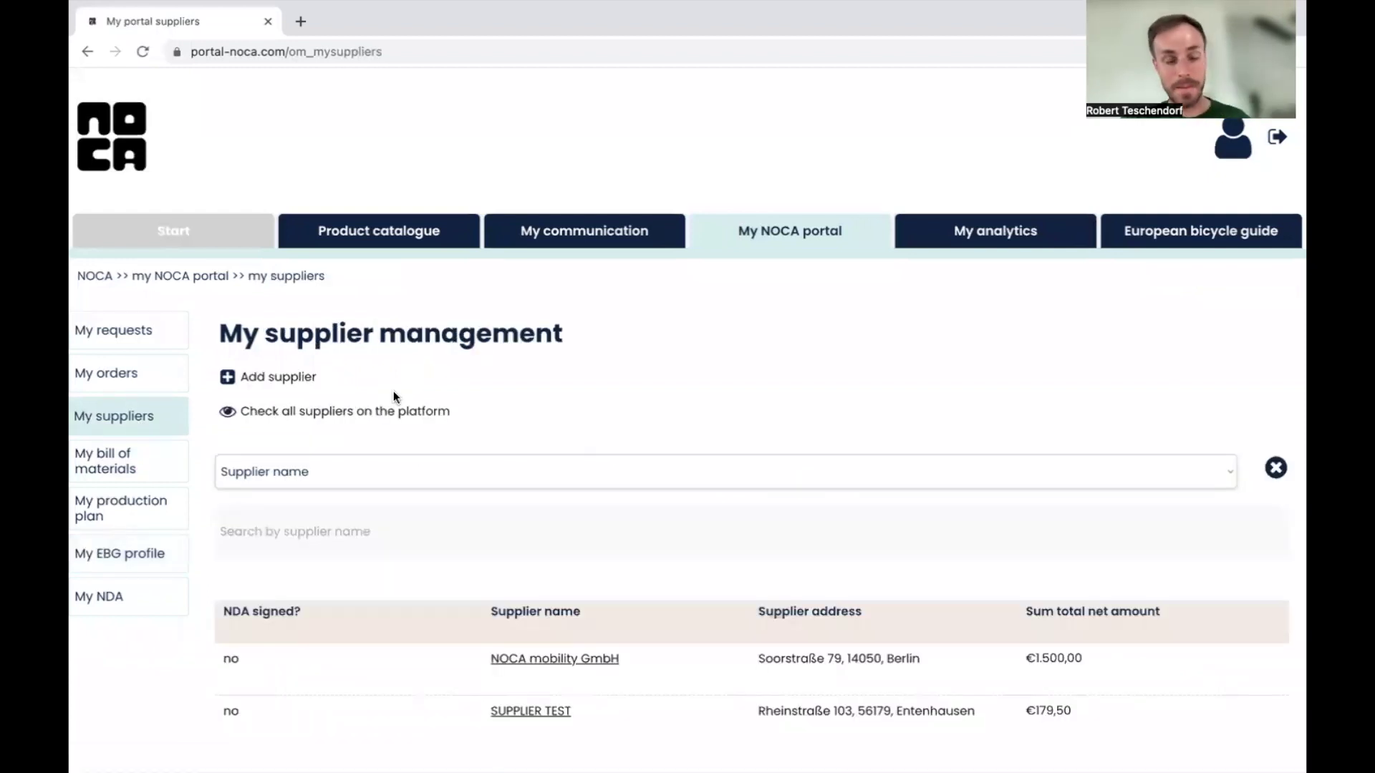
pyautogui.scroll(-2, 393, 395)
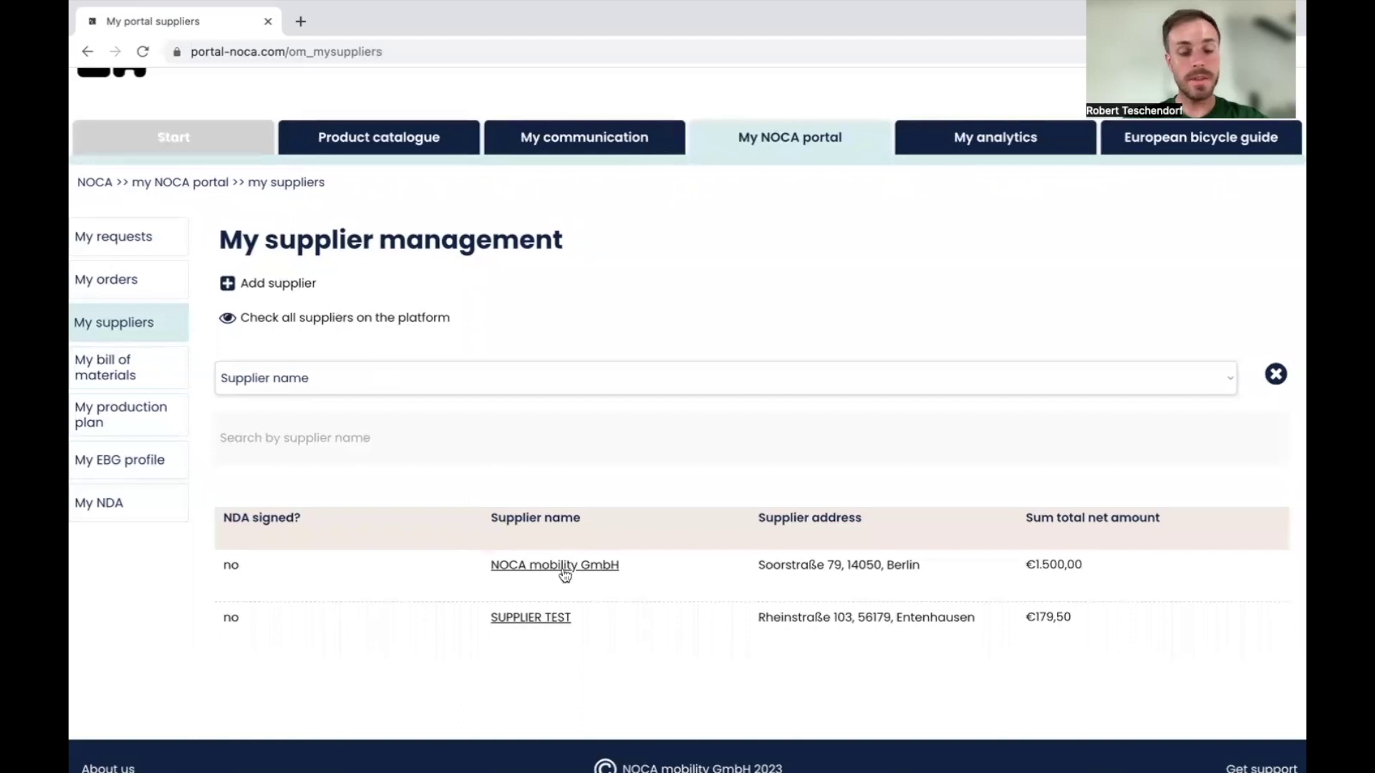
# Open the SUPPLIER TEST page and review its contacts, supplier prices, last orders and KPIs
pyautogui.click(535, 623)
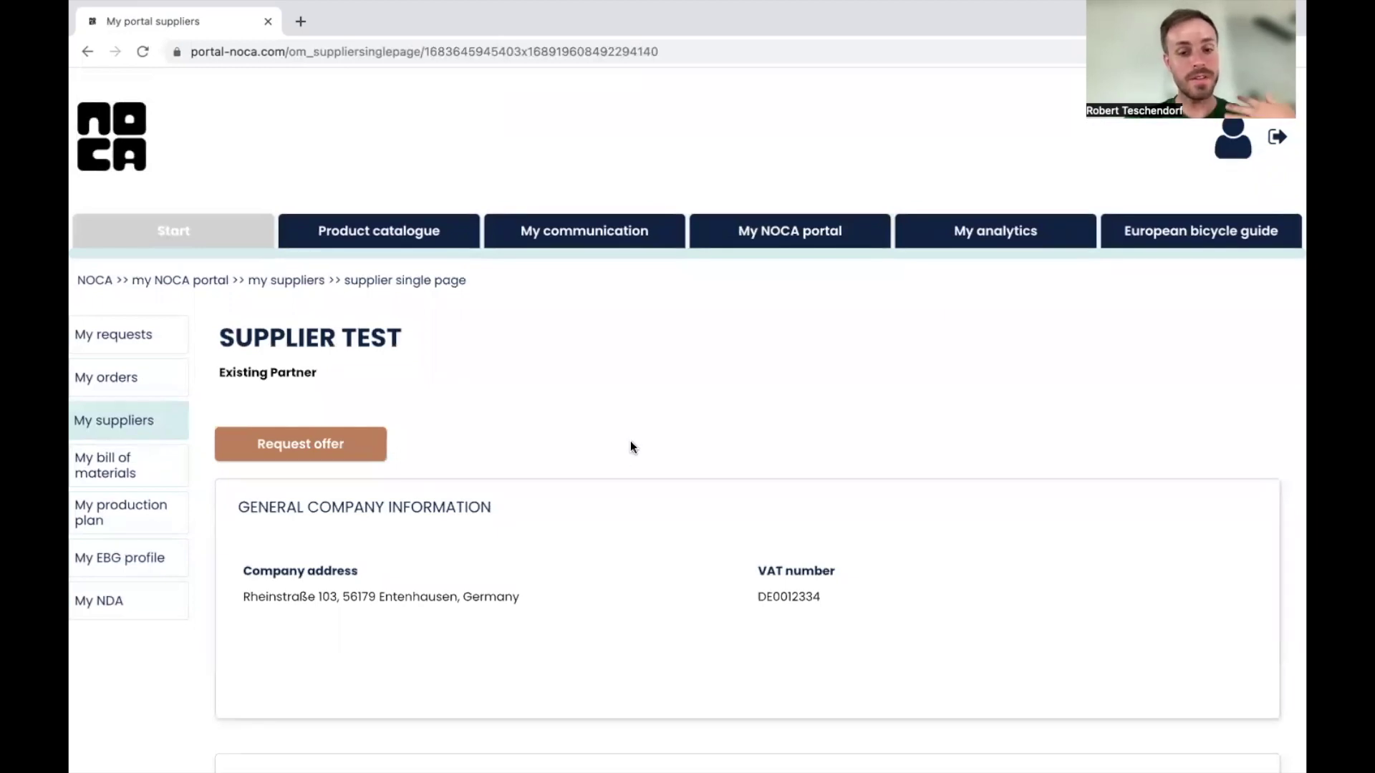
pyautogui.scroll(-3, 630, 446)
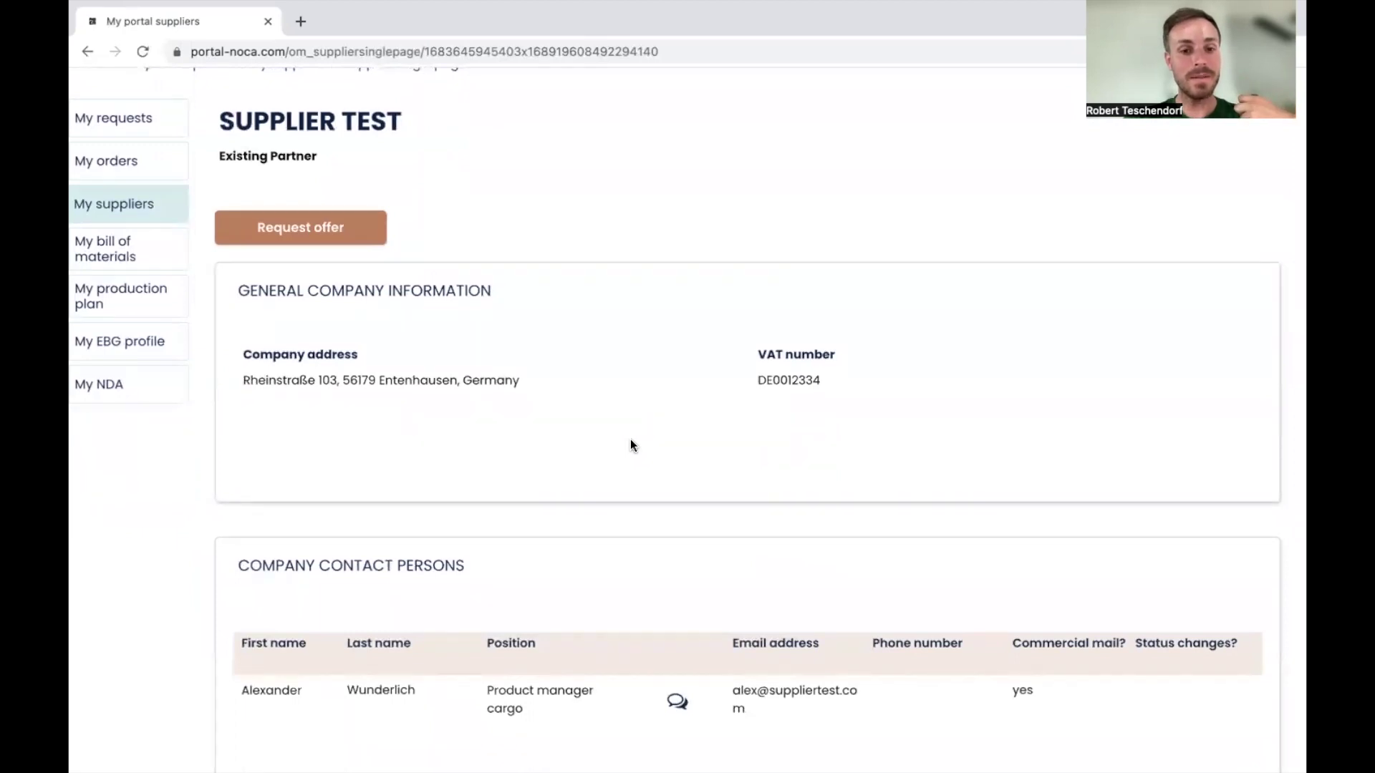
pyautogui.scroll(-2, 631, 439)
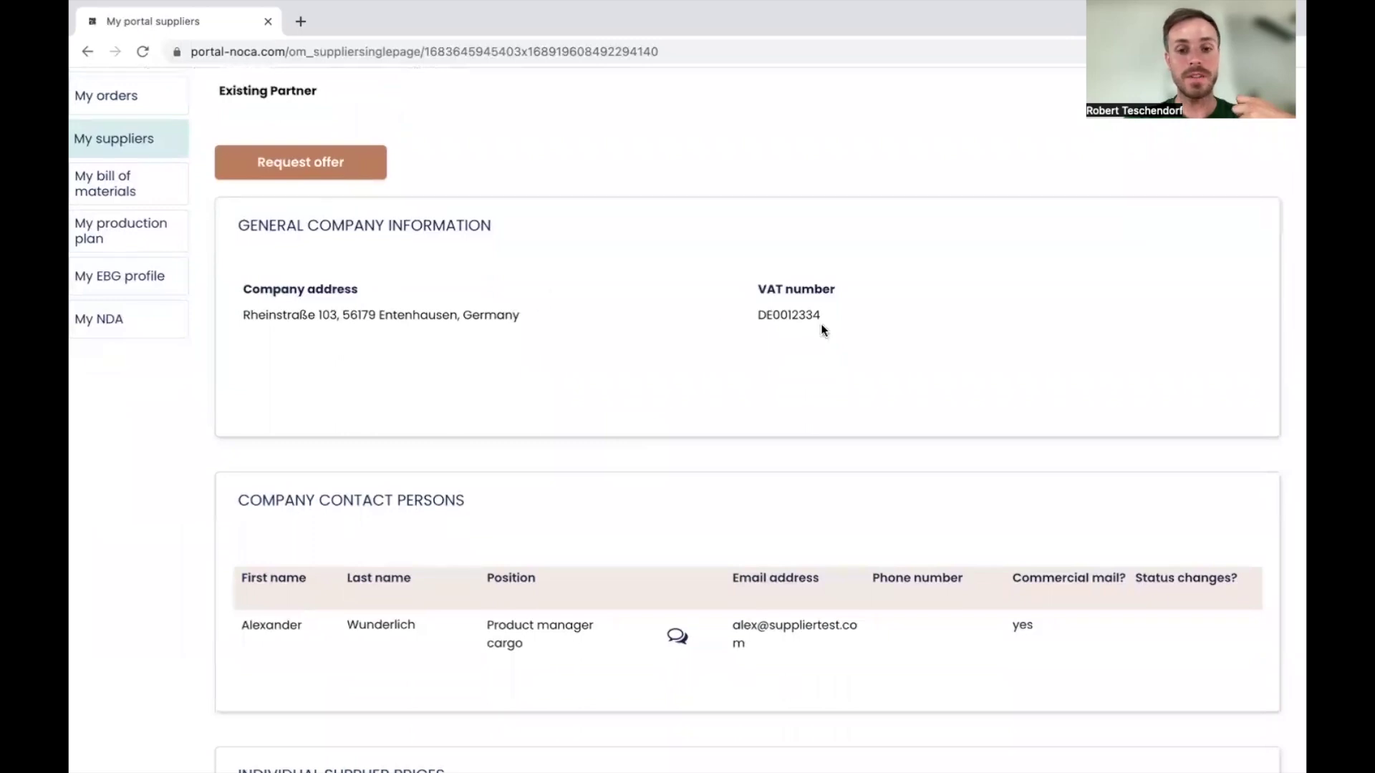
pyautogui.scroll(-5, 820, 323)
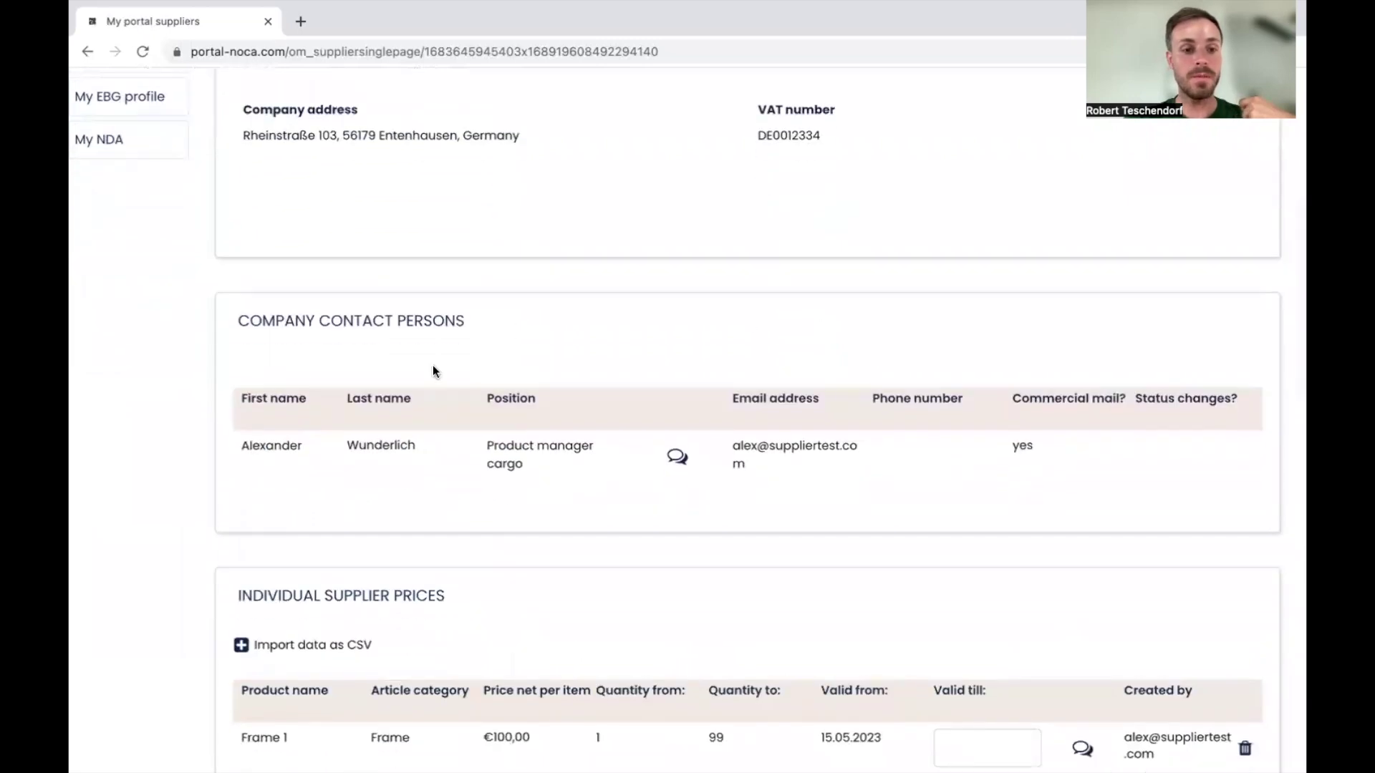
pyautogui.scroll(-3, 551, 429)
pyautogui.scroll(-2, 657, 505)
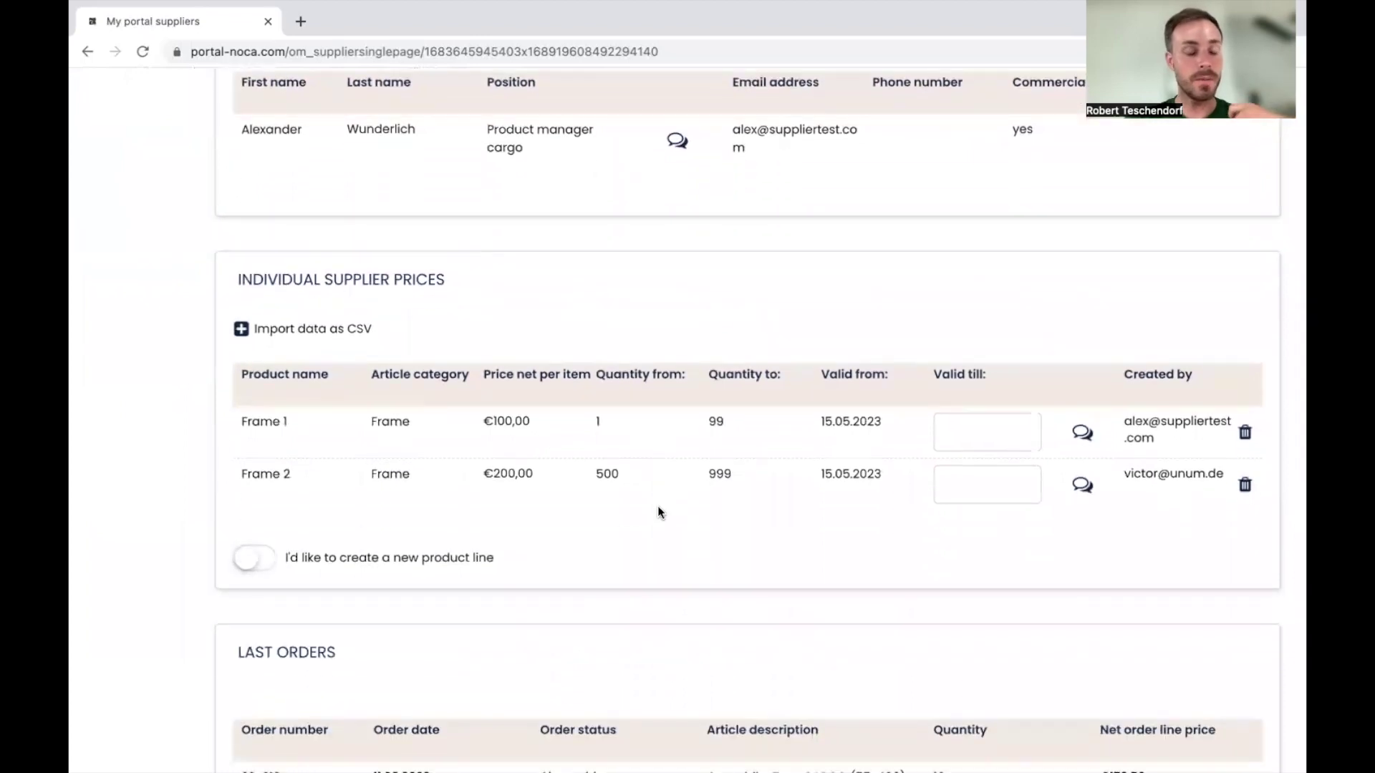
pyautogui.scroll(-4, 657, 506)
pyautogui.scroll(-5, 657, 506)
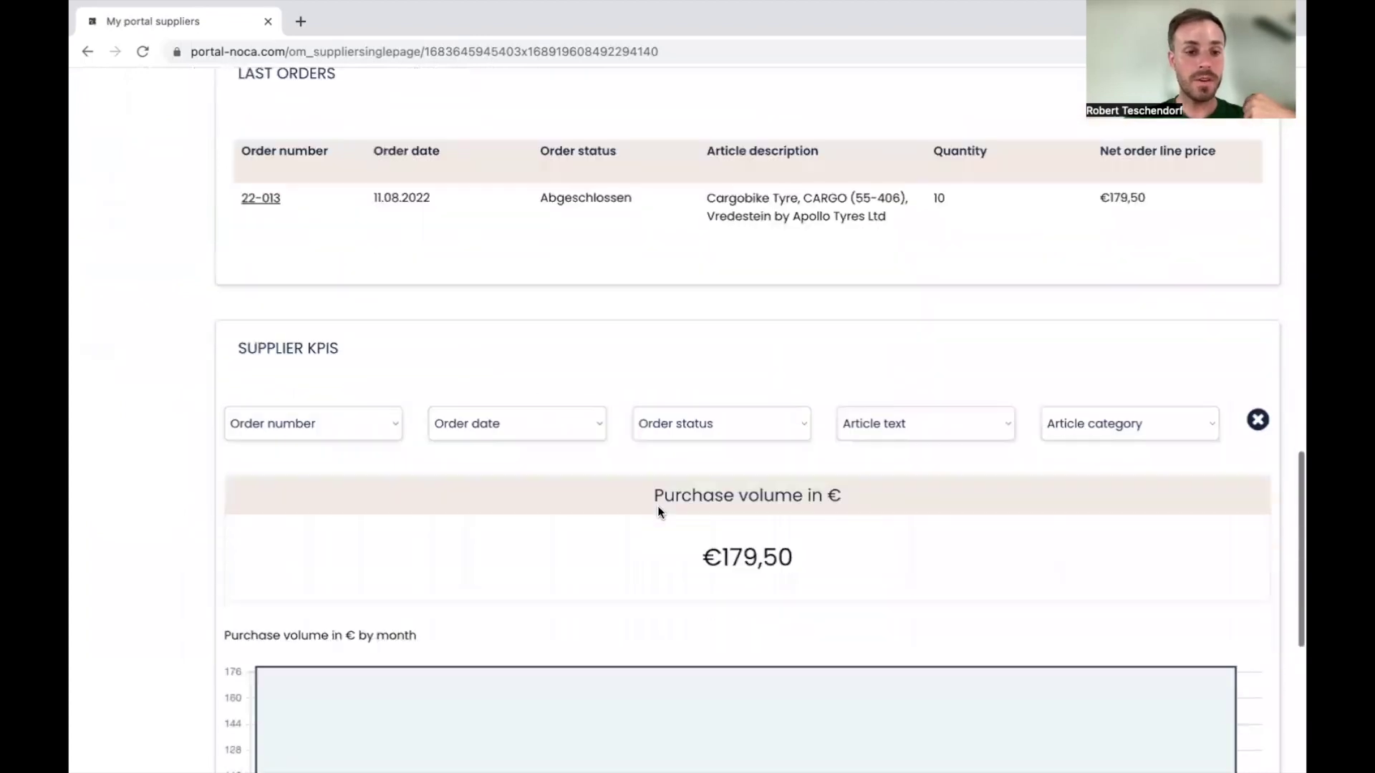
pyautogui.scroll(-3, 658, 506)
pyautogui.scroll(15, 658, 505)
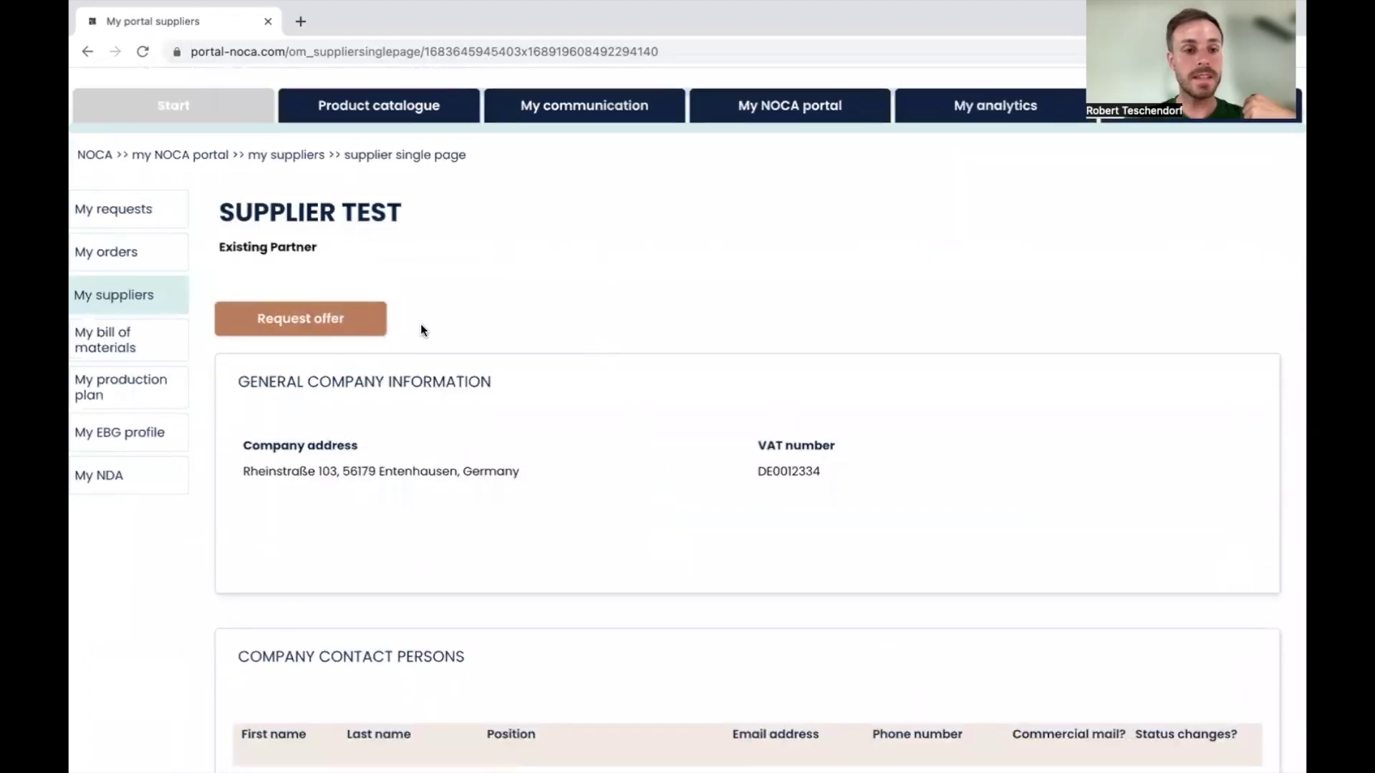
# Start an offer request to SUPPLIER TEST titled 'Request for 100 handlebars'
pyautogui.click(316, 318)
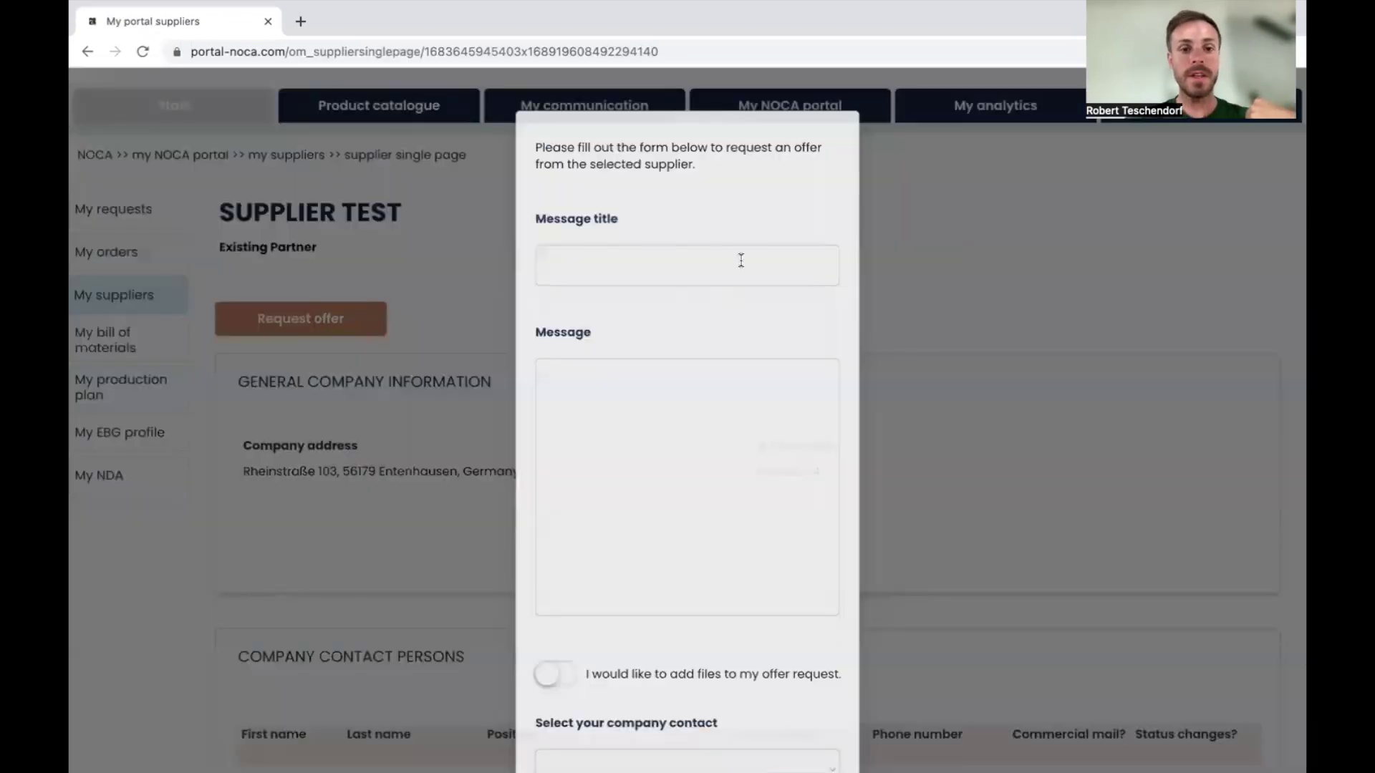
pyautogui.scroll(-1, 738, 258)
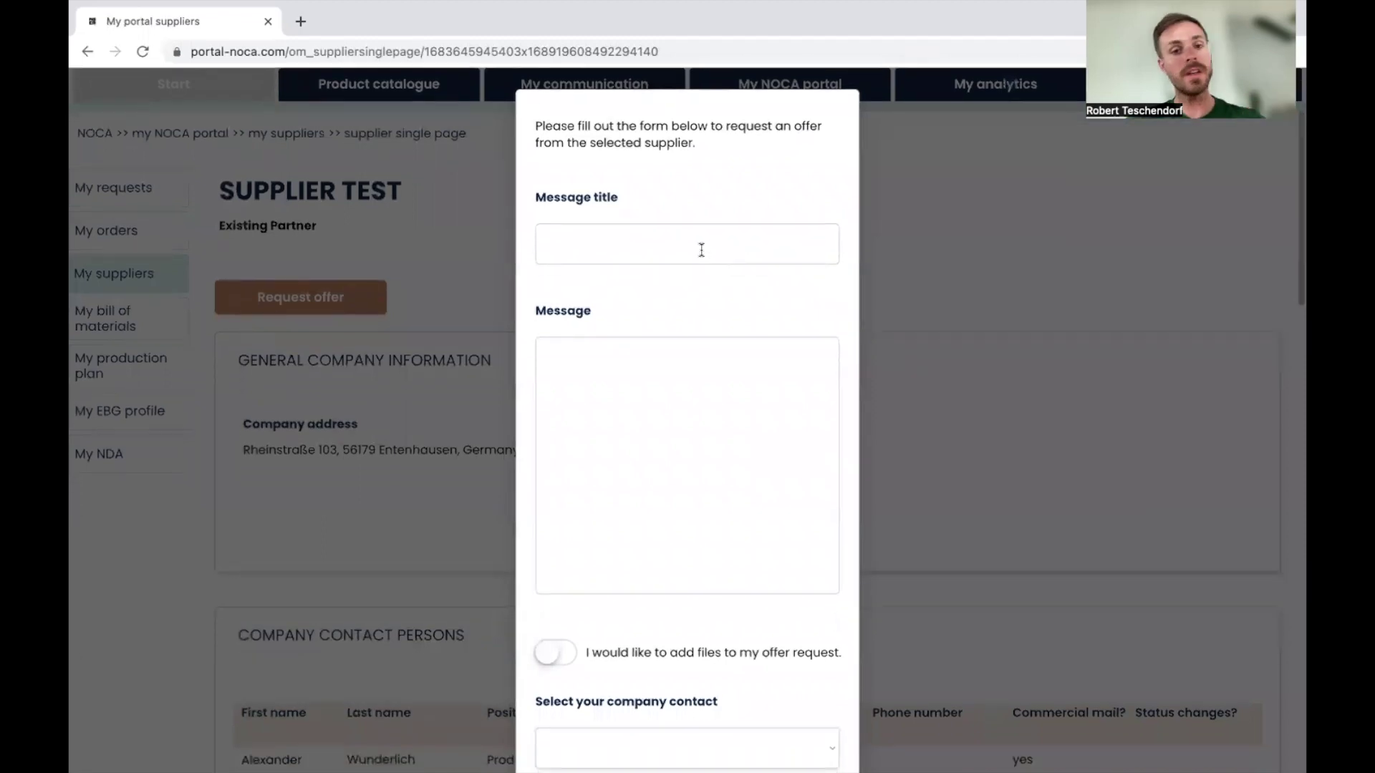
pyautogui.click(702, 249)
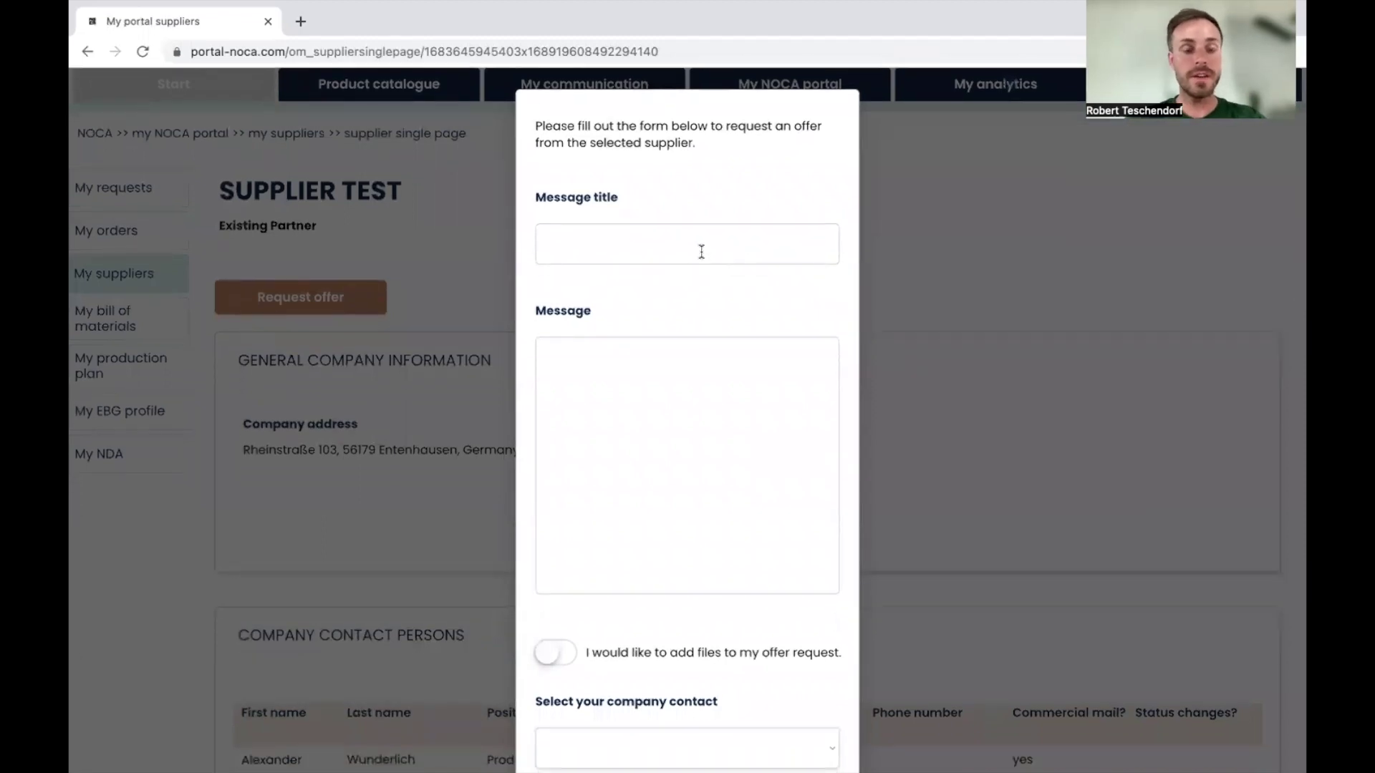
pyautogui.write('Reque')
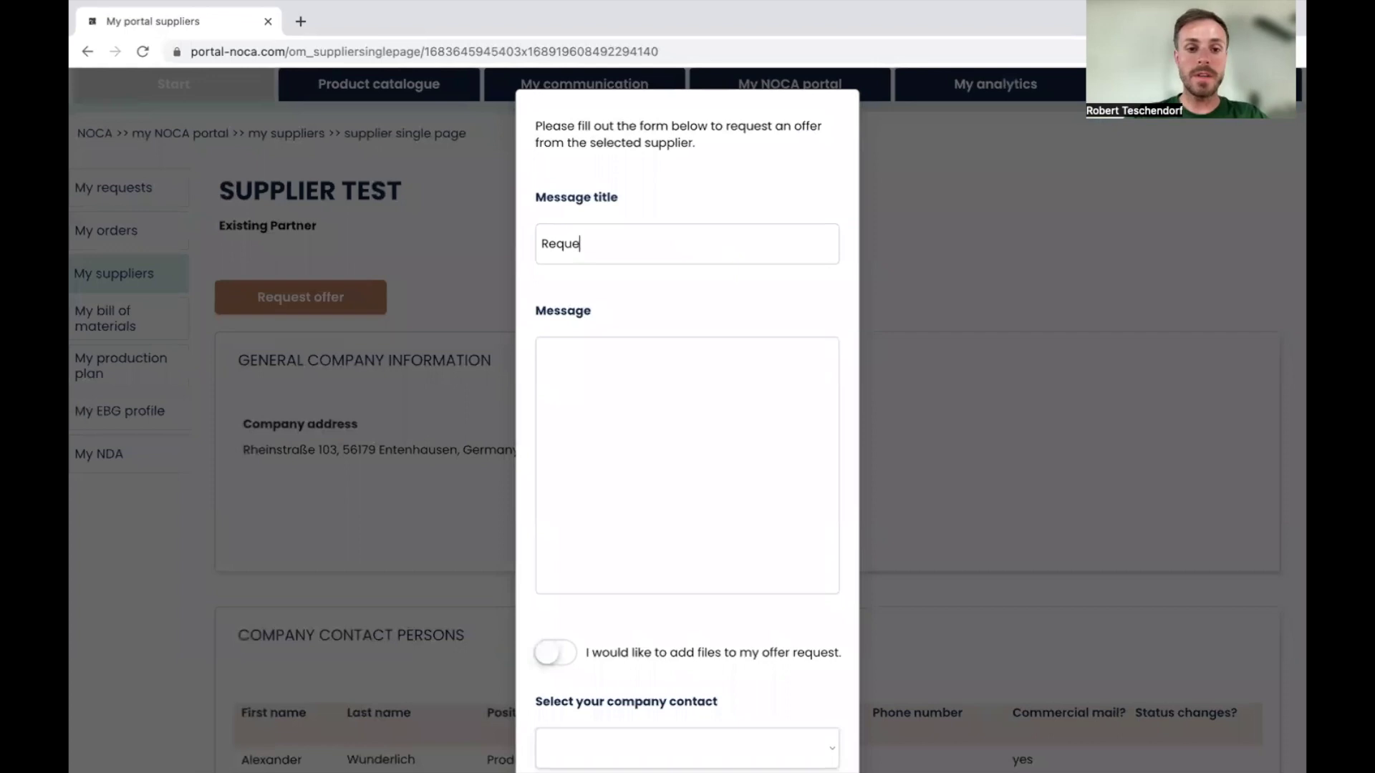
pyautogui.write('st for 100')
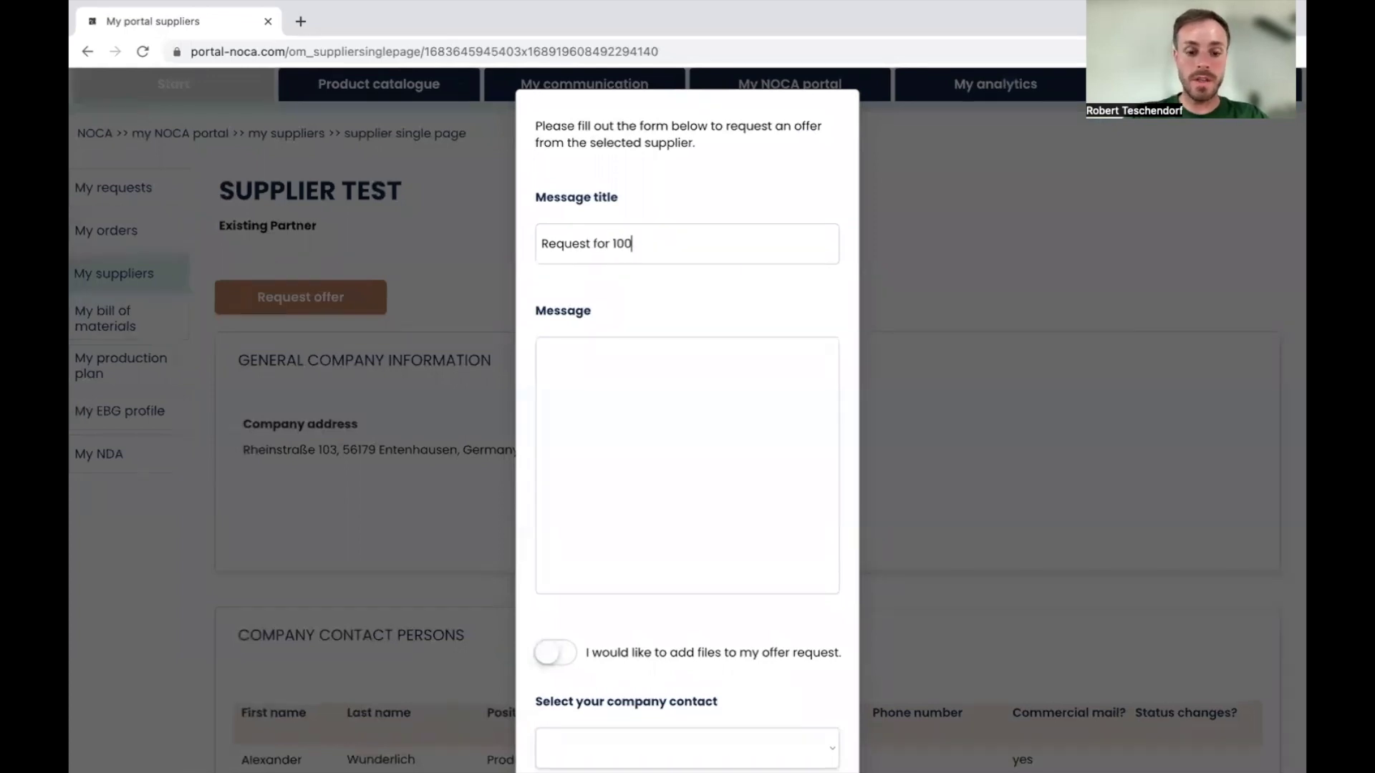
pyautogui.write(' handlebars')
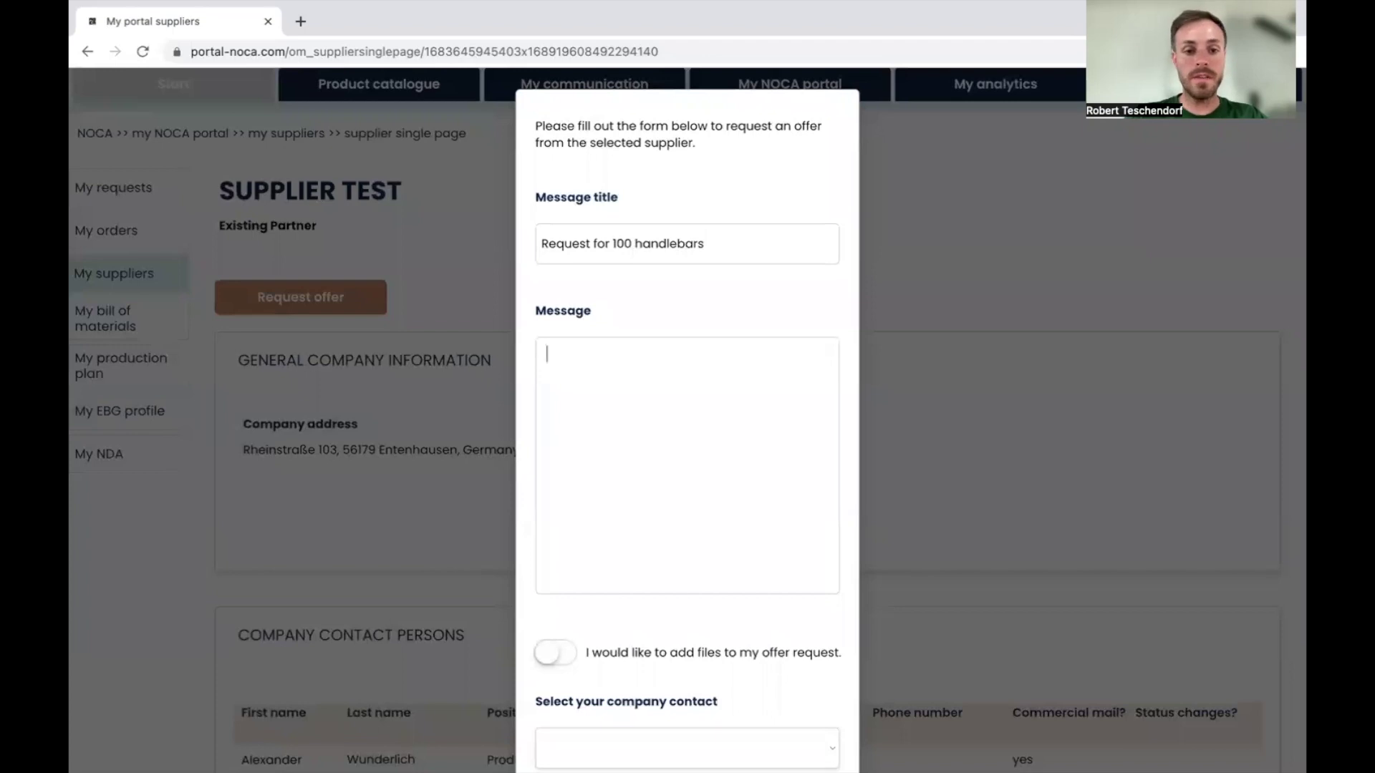
pyautogui.write("I'd lik t")
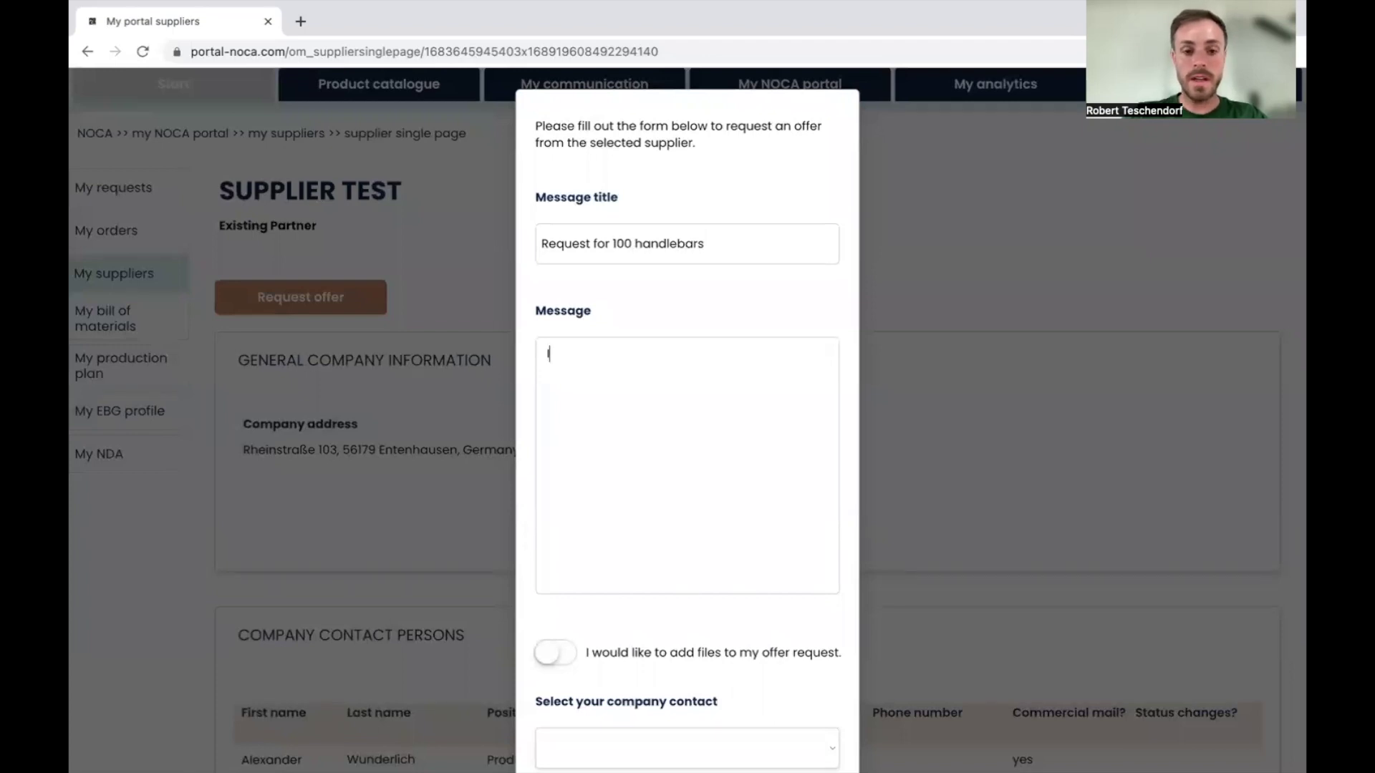
# Write the message 'I'd like to get an offer for 100 handlebars for my ebike black.' plus a 'blablabla' line
pyautogui.press('BackSpace')
pyautogui.press('BackSpace')
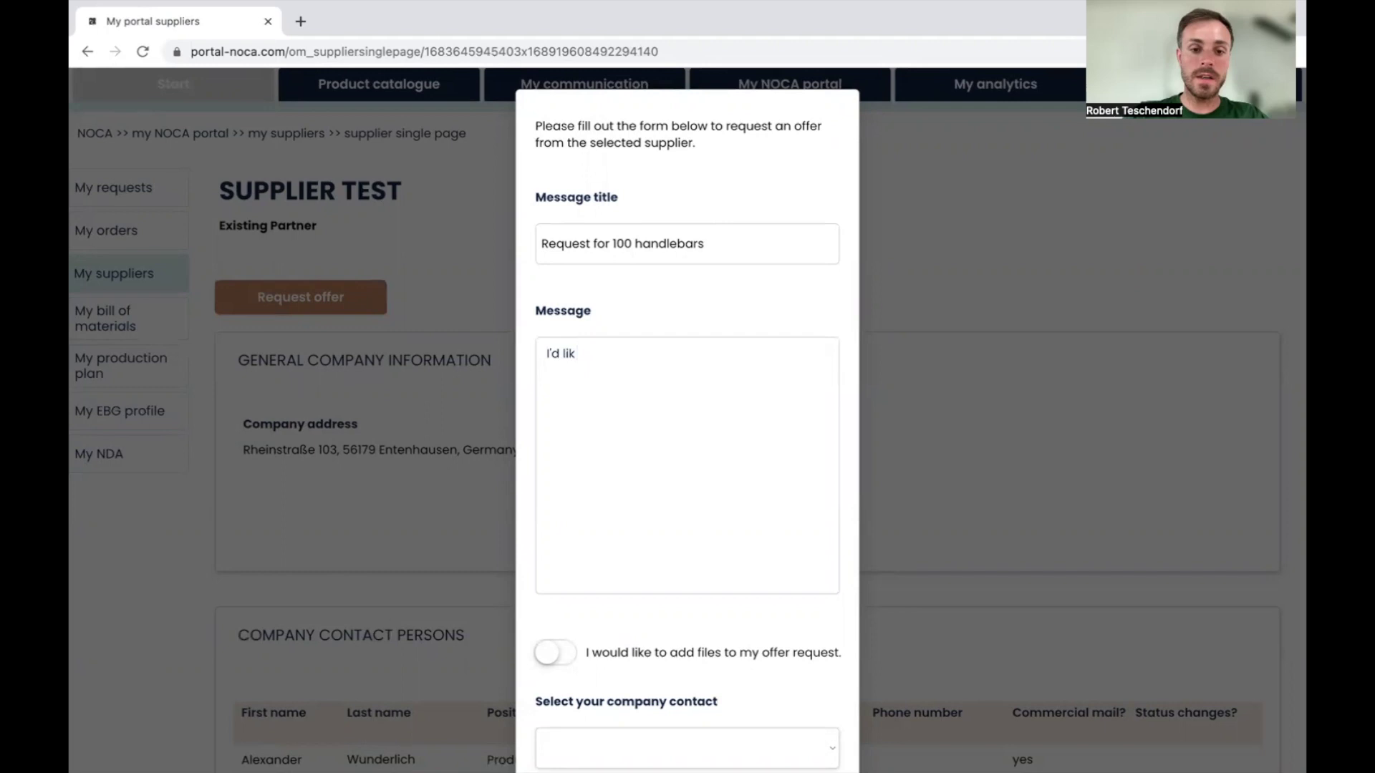
pyautogui.write('e to get an')
pyautogui.press('BackSpace')
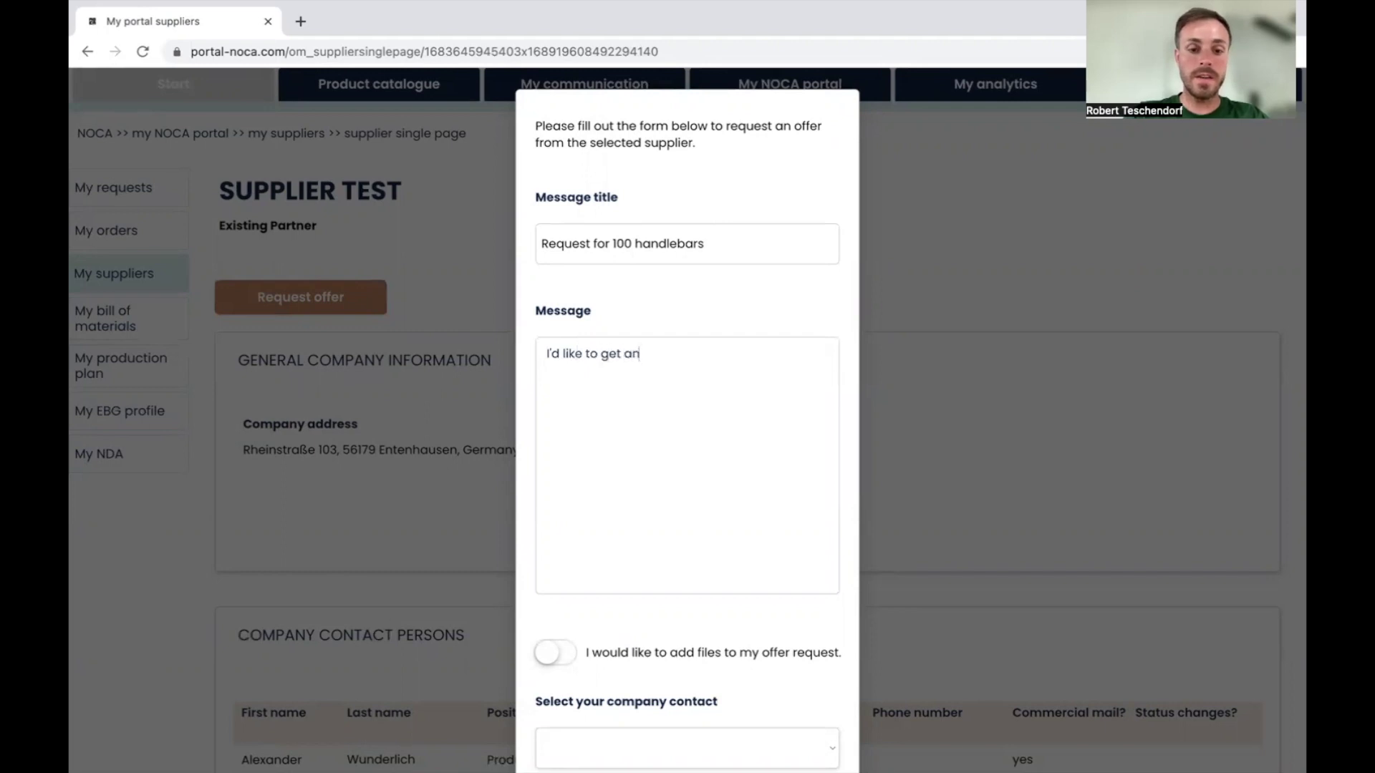
pyautogui.write('n offer for 100 handl')
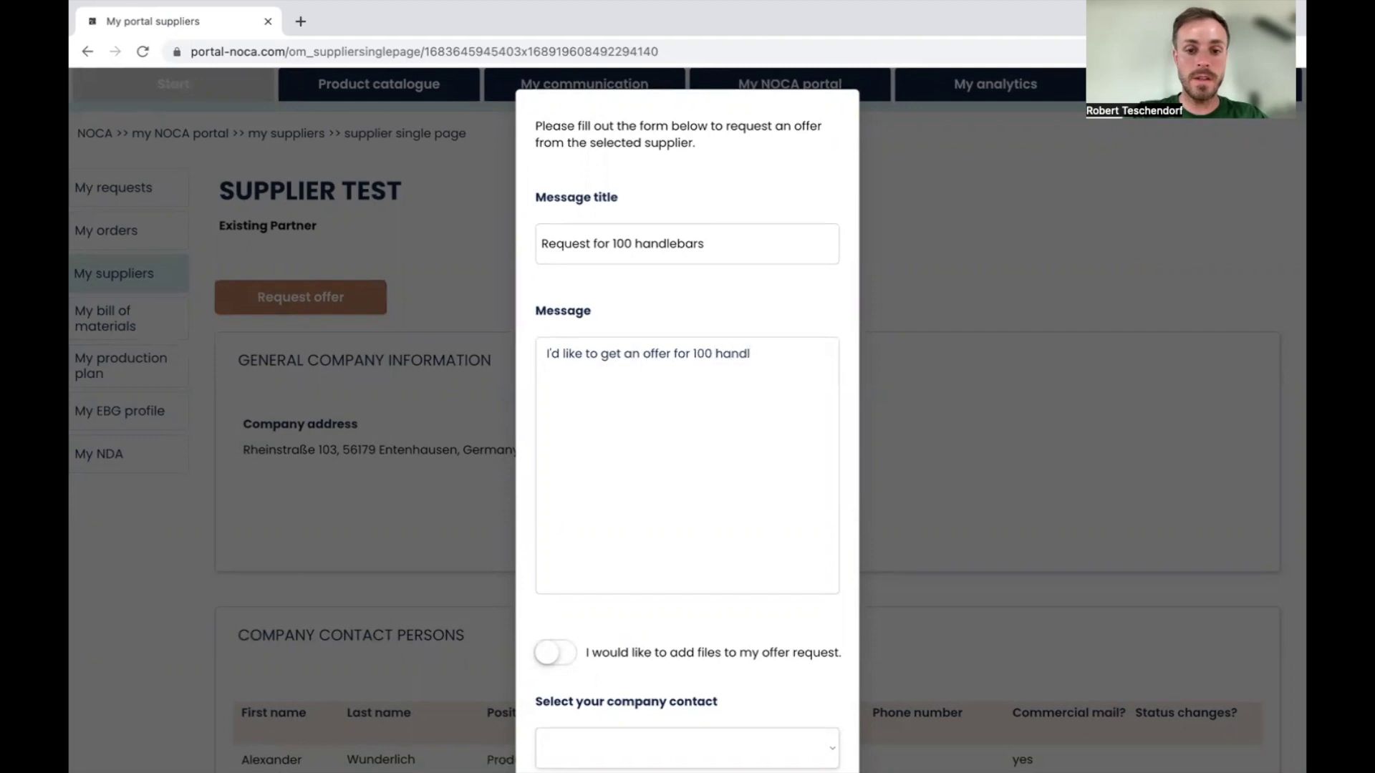
pyautogui.write('ebars for my ebike')
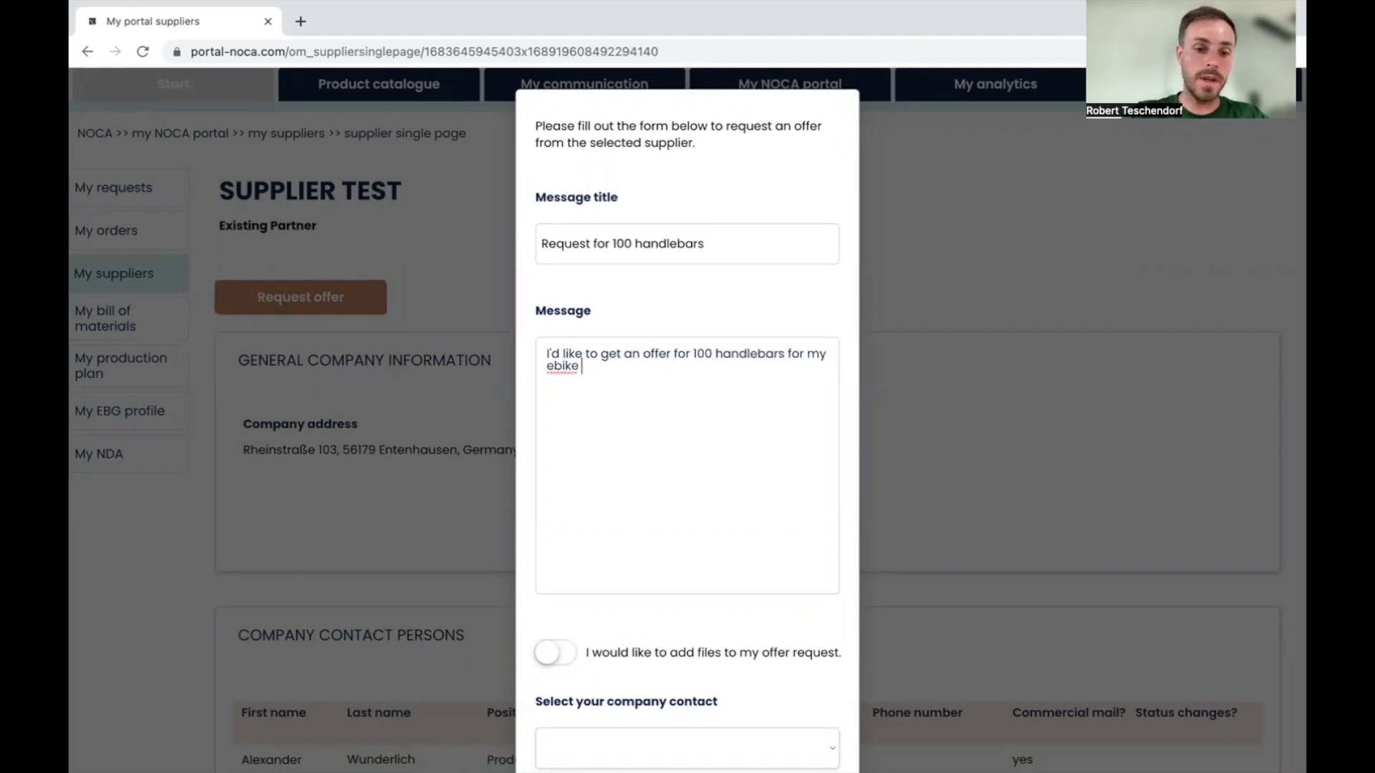
pyautogui.write(' black')
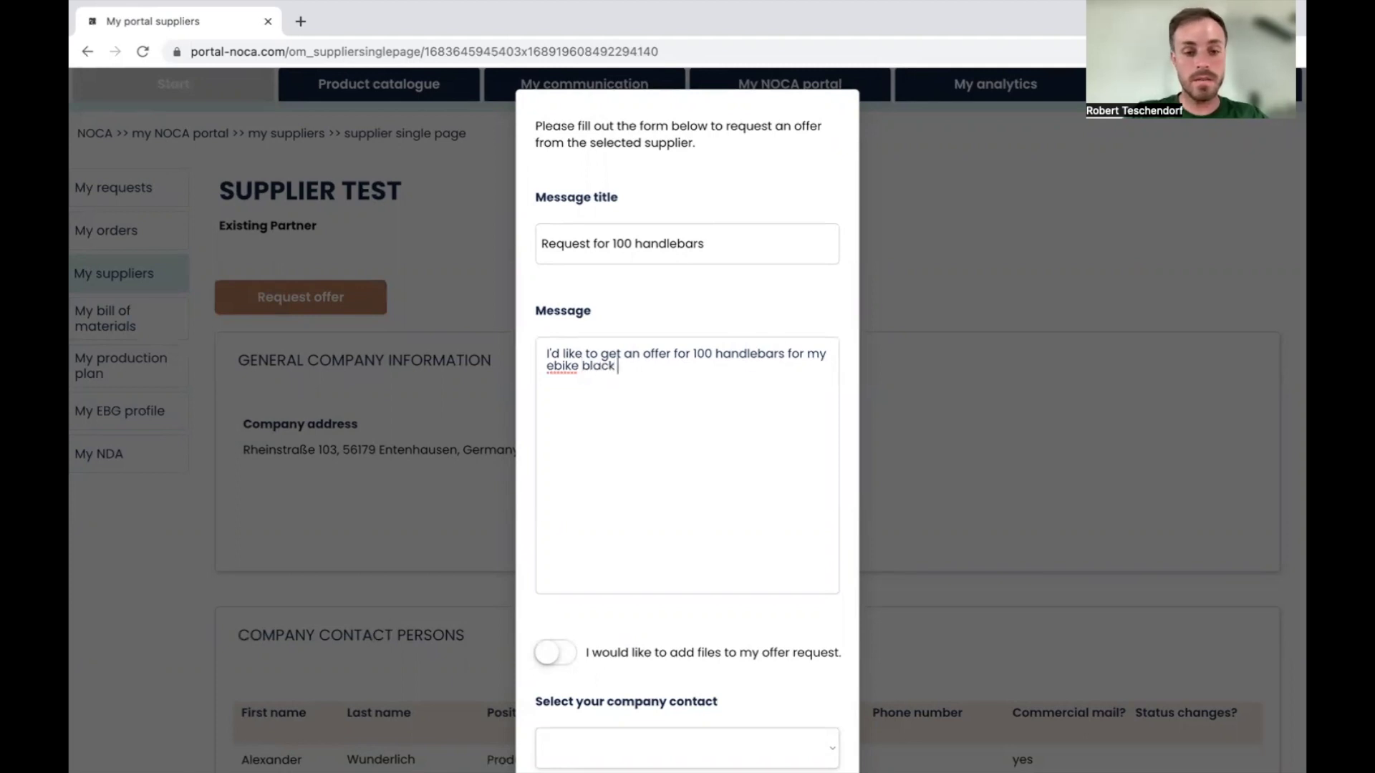
pyautogui.press('BackSpace')
pyautogui.write('.')
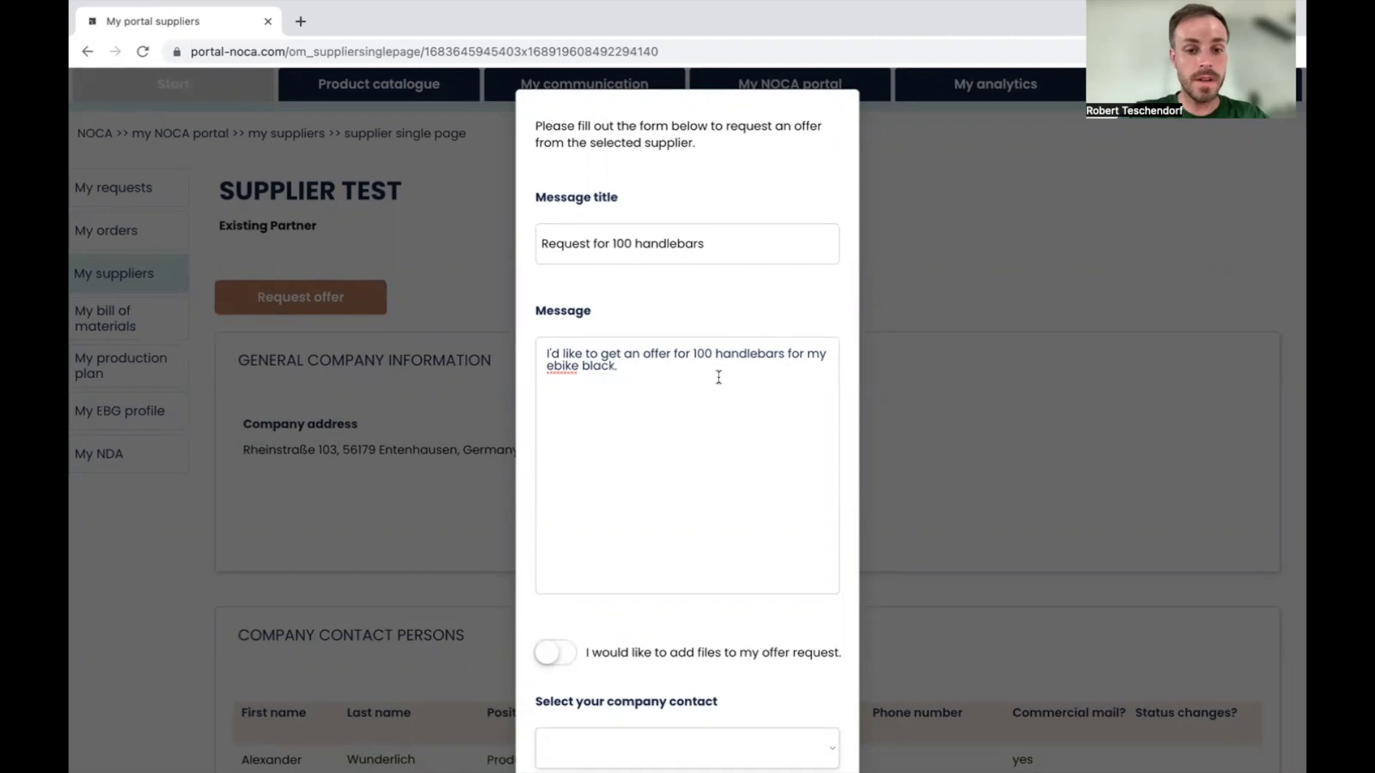
pyautogui.press('Return')
pyautogui.write('blablabla')
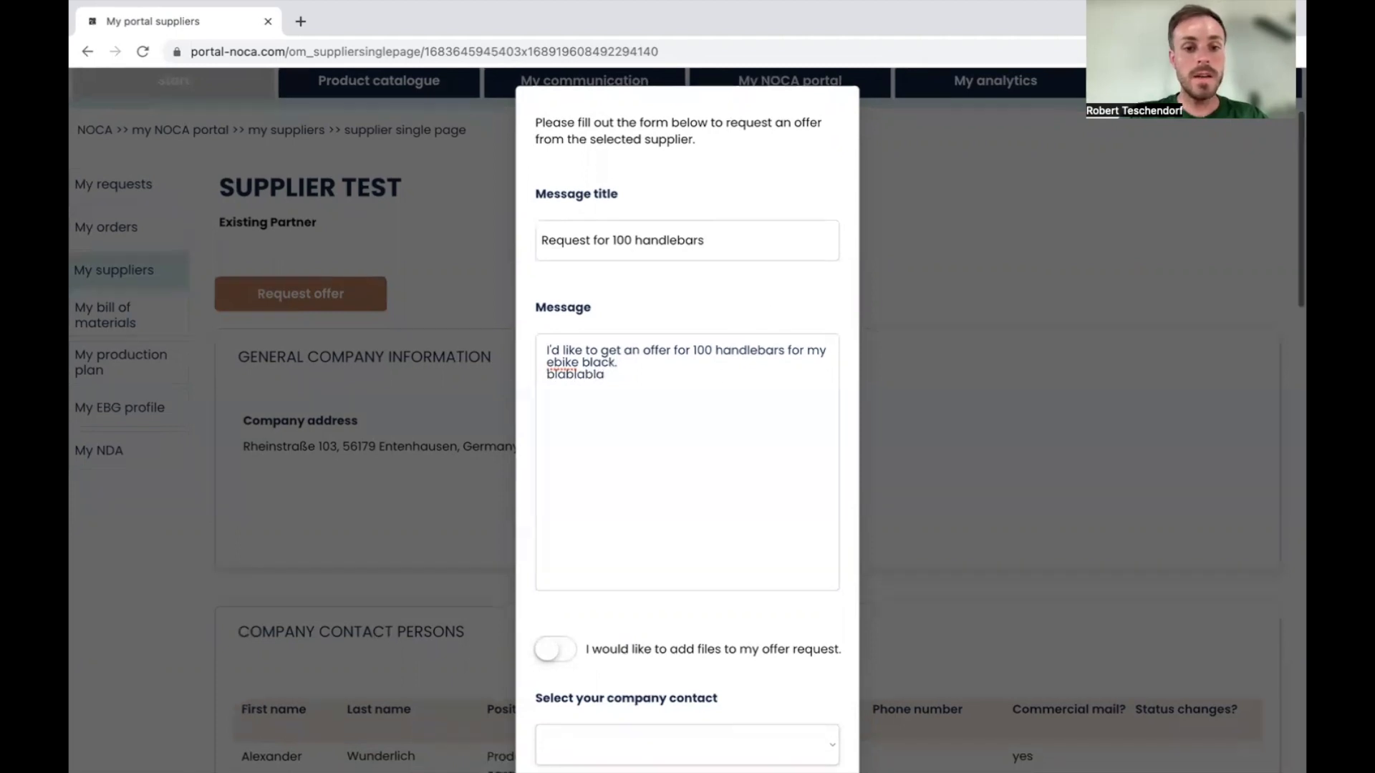
pyautogui.scroll(-5, 749, 429)
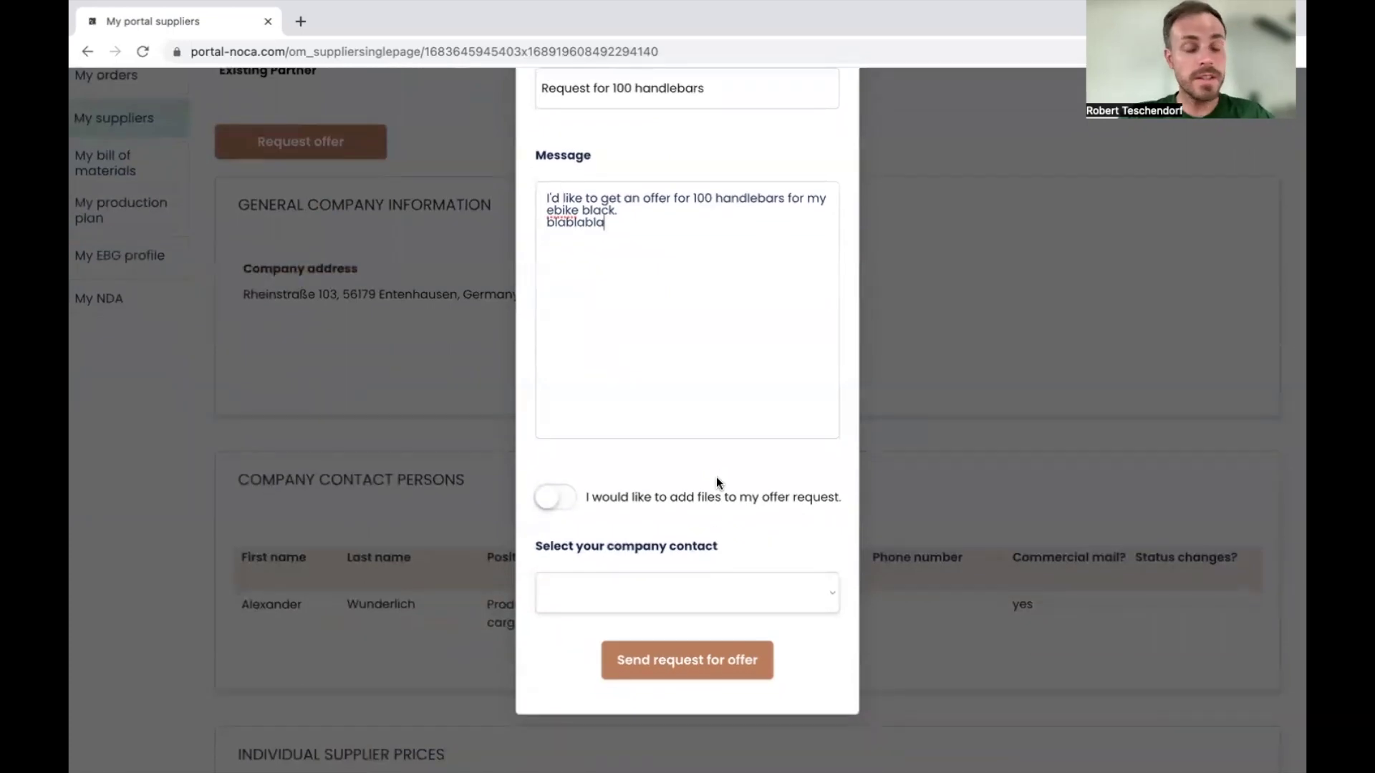
# Enable file attachments, choose the supplier's contact person, and send the offer request
pyautogui.click(565, 506)
pyautogui.scroll(-5, 712, 399)
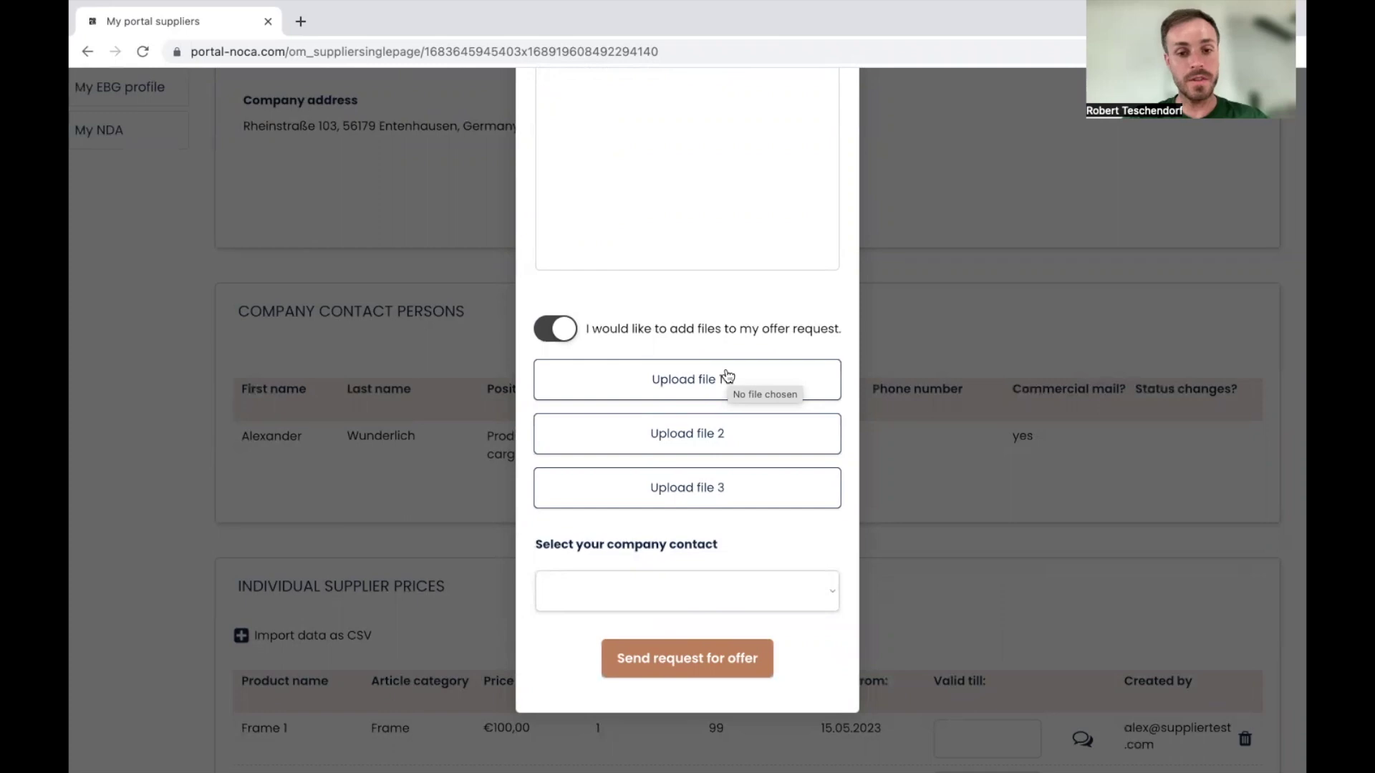
pyautogui.scroll(-2, 685, 472)
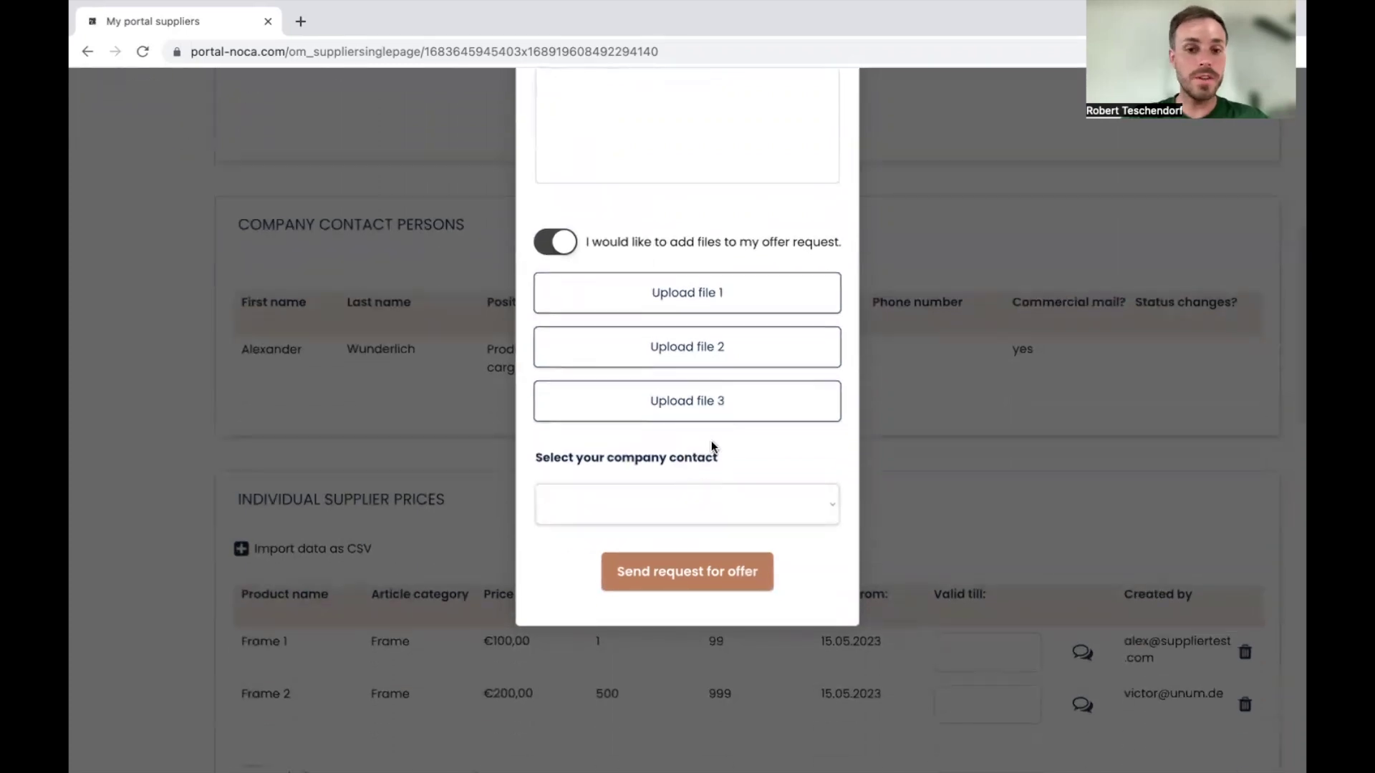
pyautogui.click(654, 511)
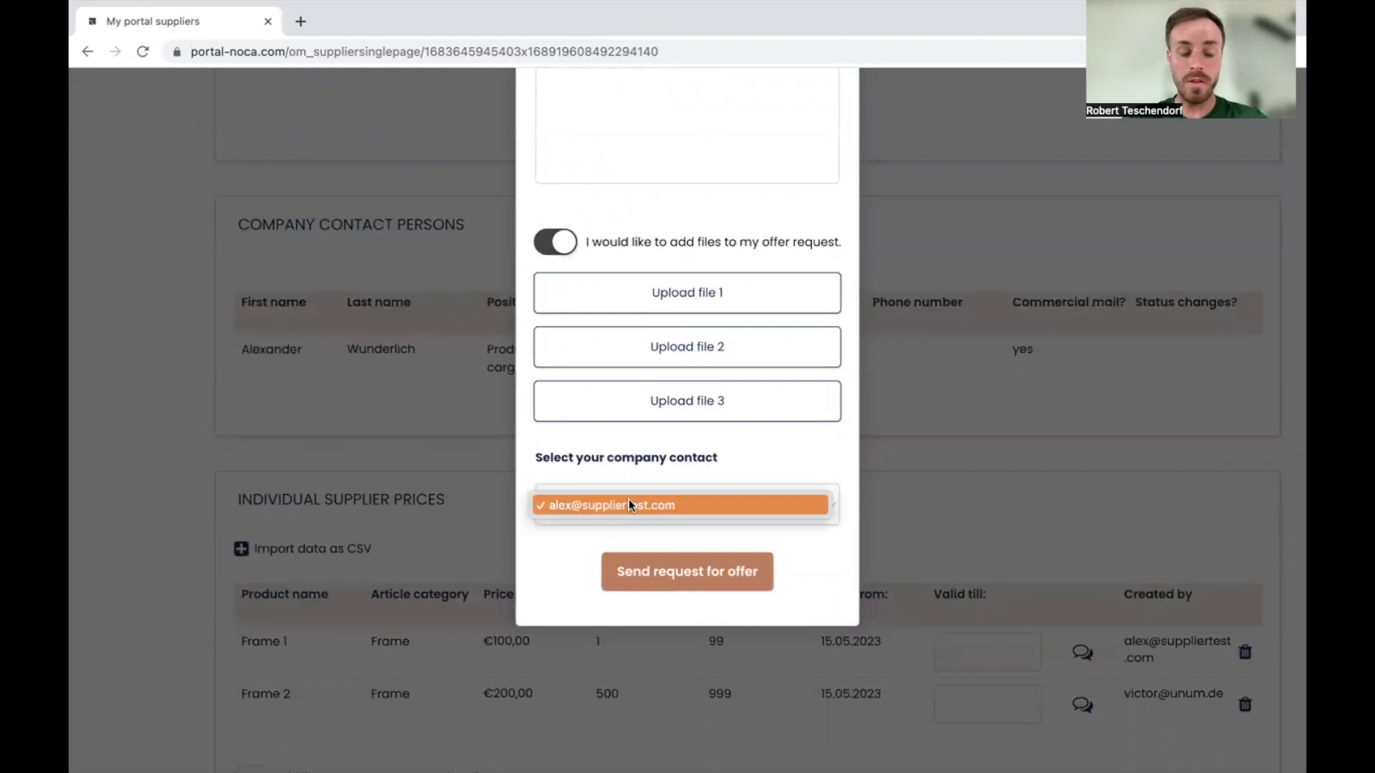
pyautogui.click(628, 505)
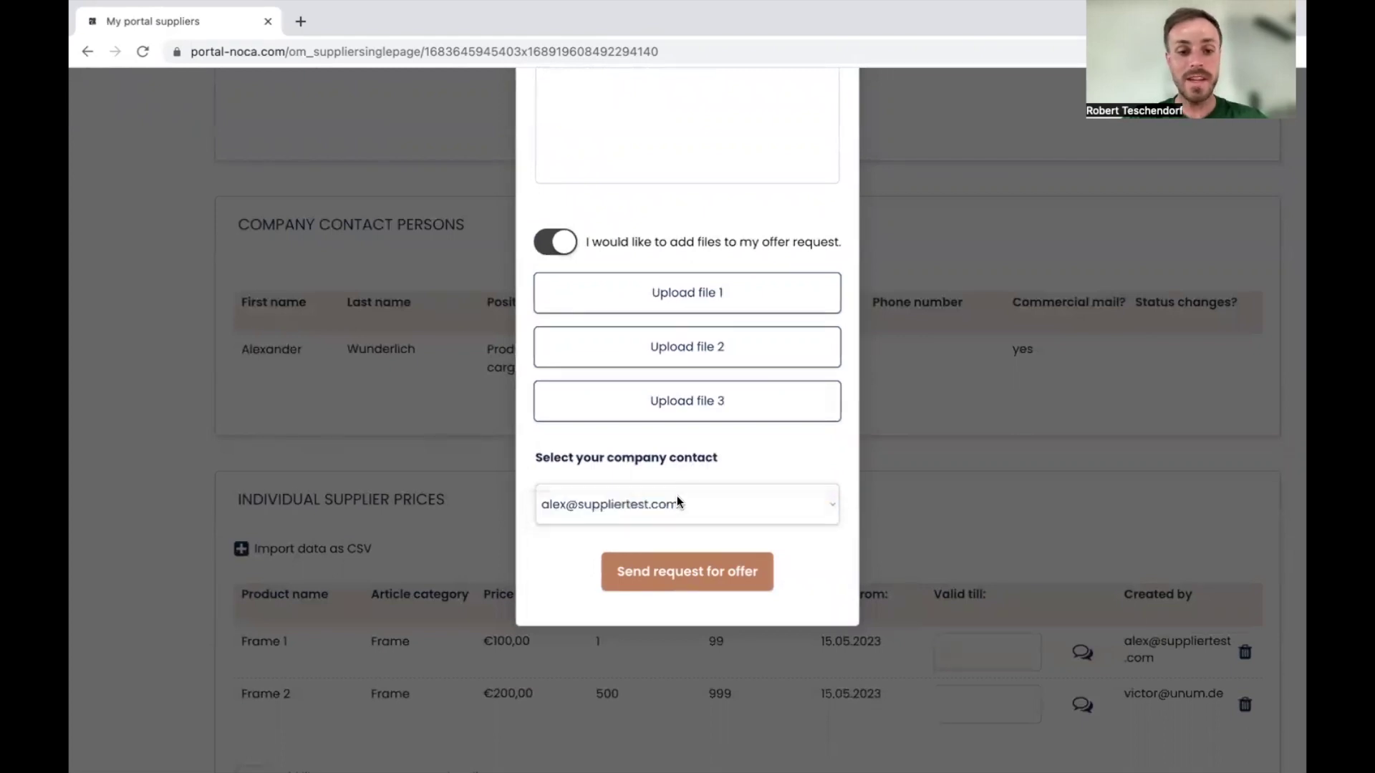
pyautogui.scroll(-1, 677, 497)
pyautogui.scroll(1, 680, 565)
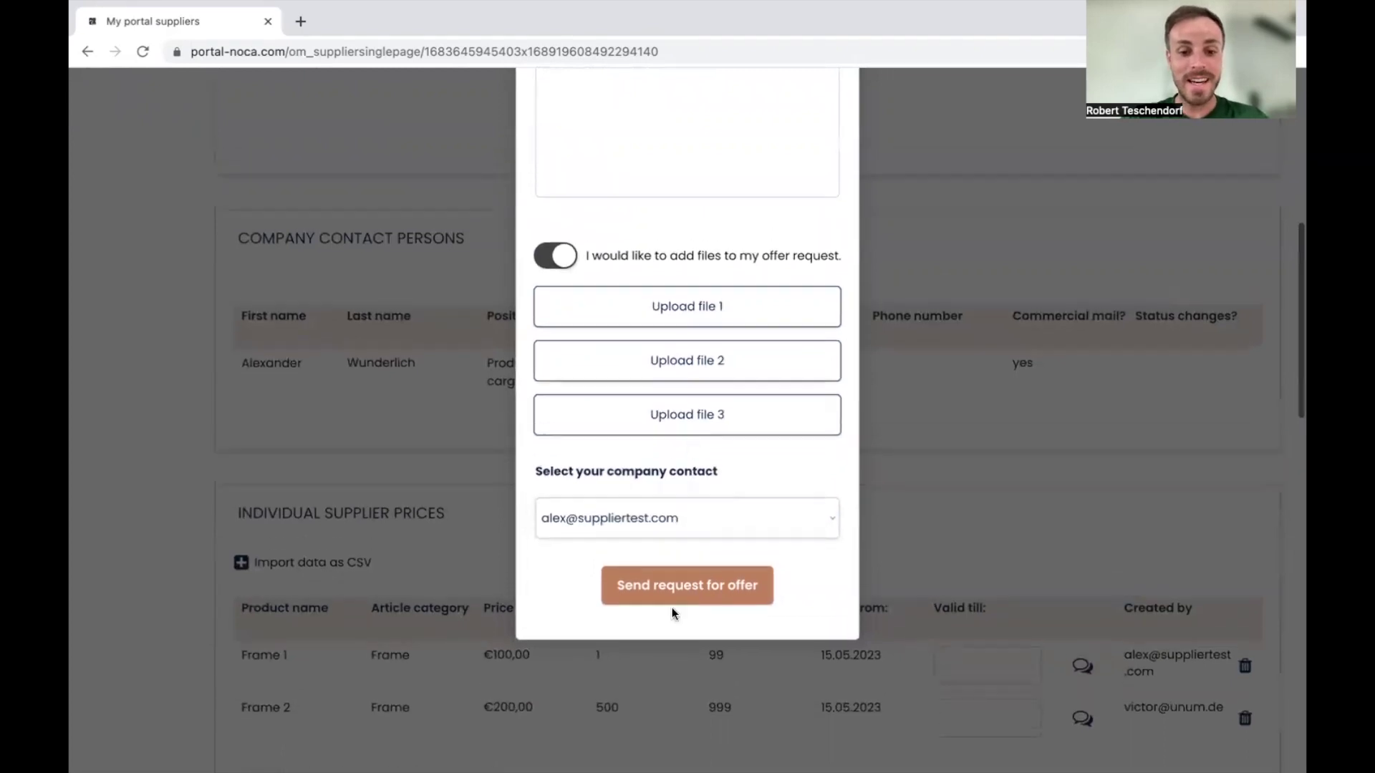
pyautogui.click(692, 588)
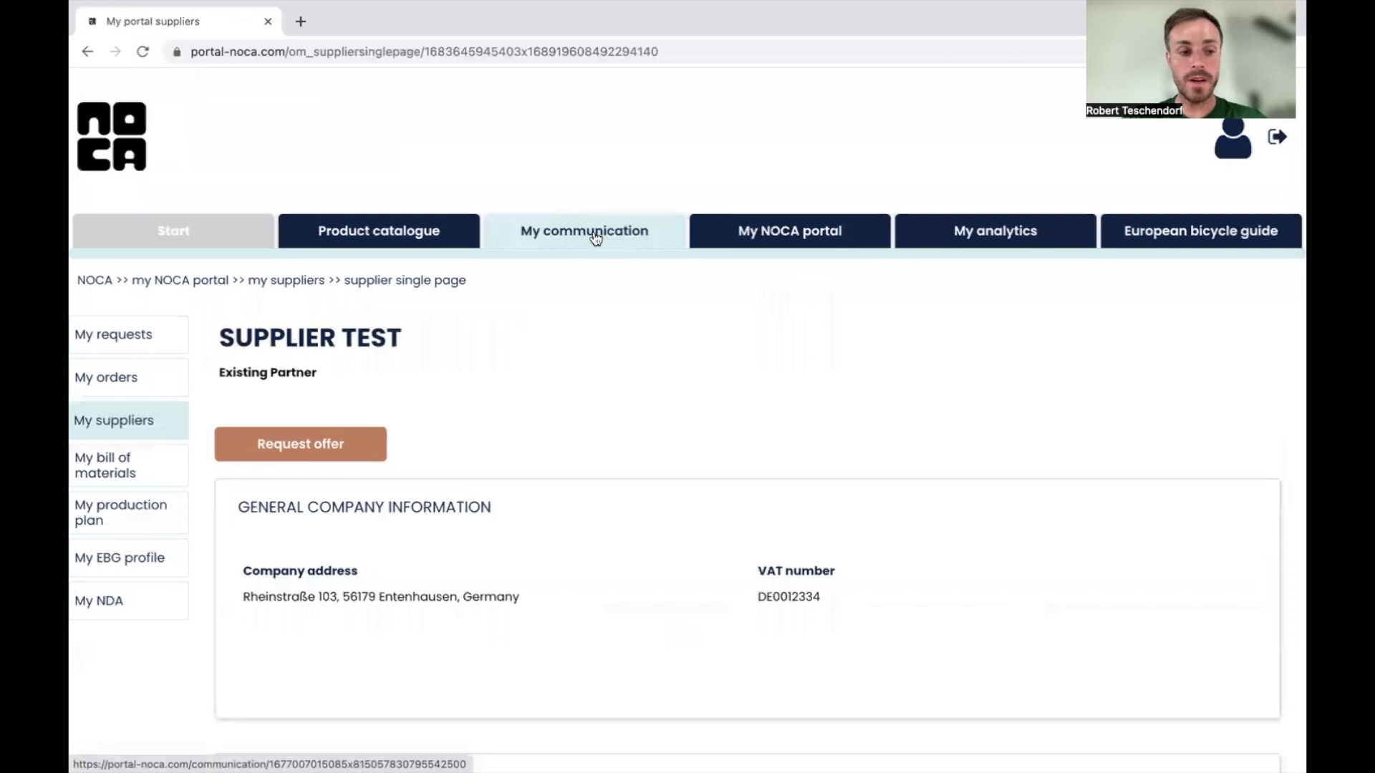
# Check My communication for the new offer-request message in the SUPPLIER TEST chat
pyautogui.click(595, 238)
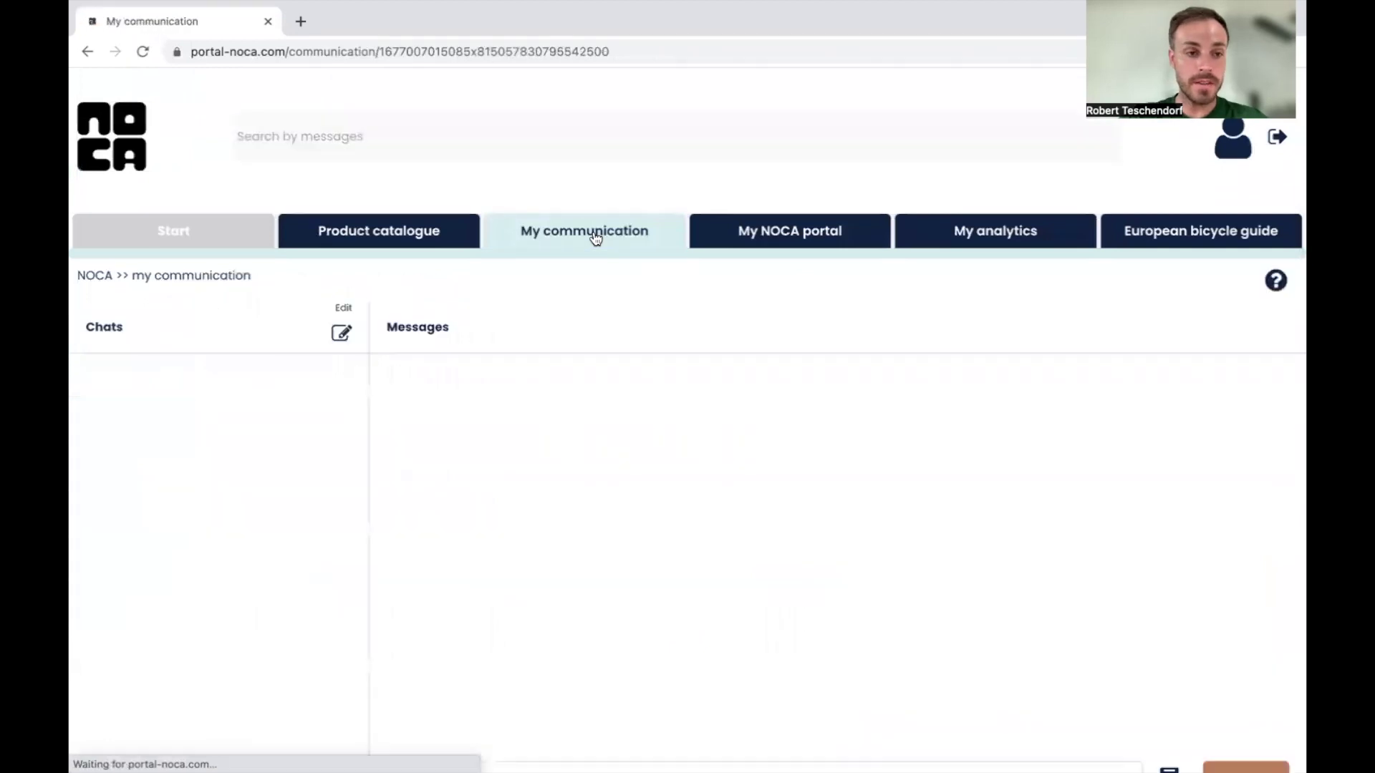
pyautogui.scroll(-2, 691, 474)
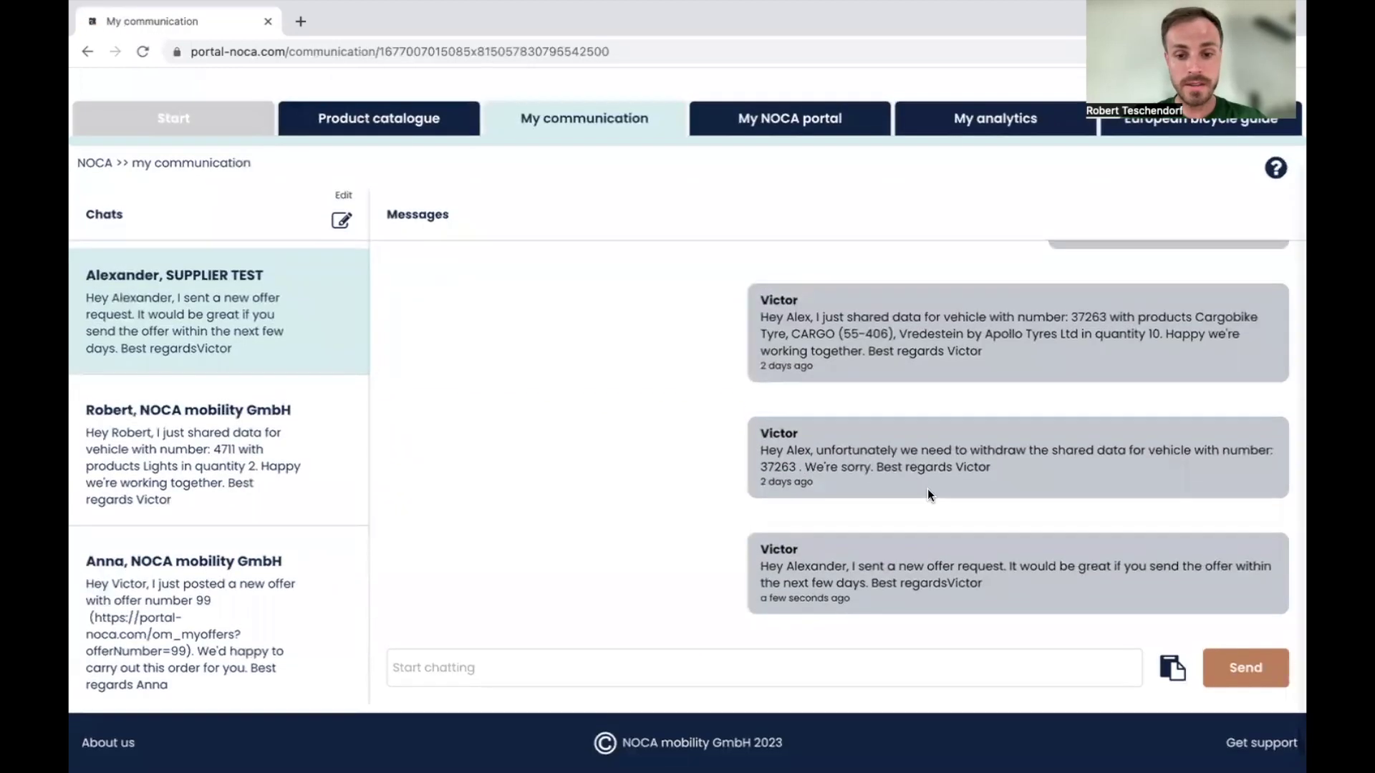